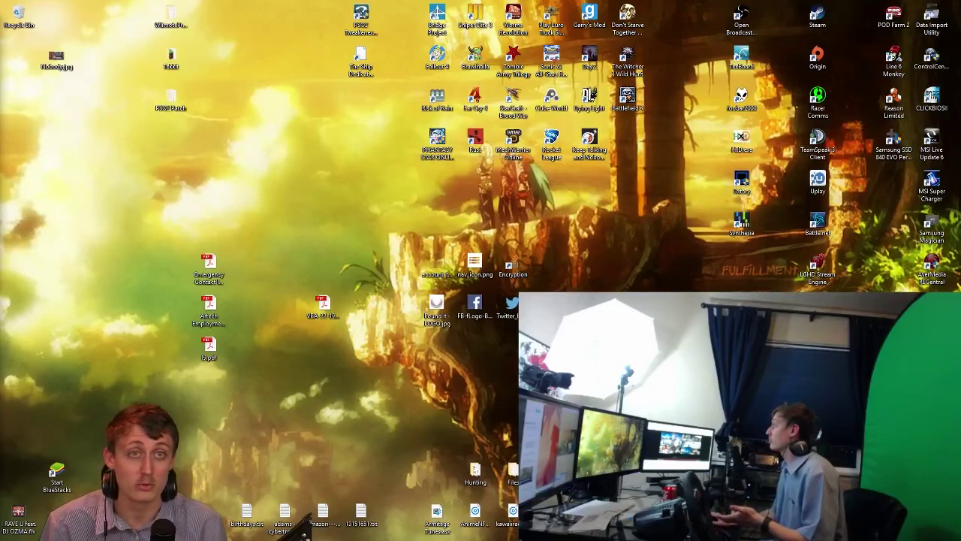
Step: Bring the OBS window onto this monitor and toggle the Monitor 3 source off and back on
drag(0, 15, 331, 21)
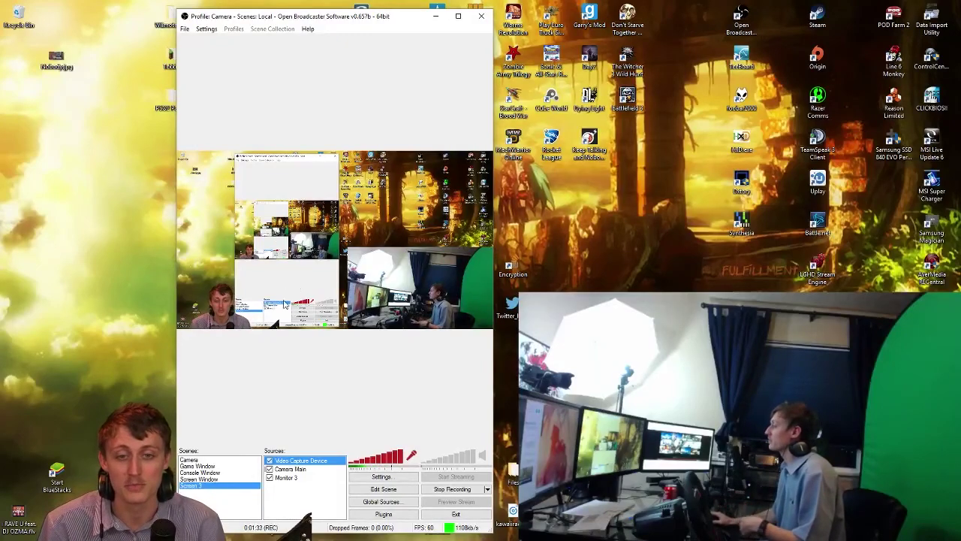
click(276, 481)
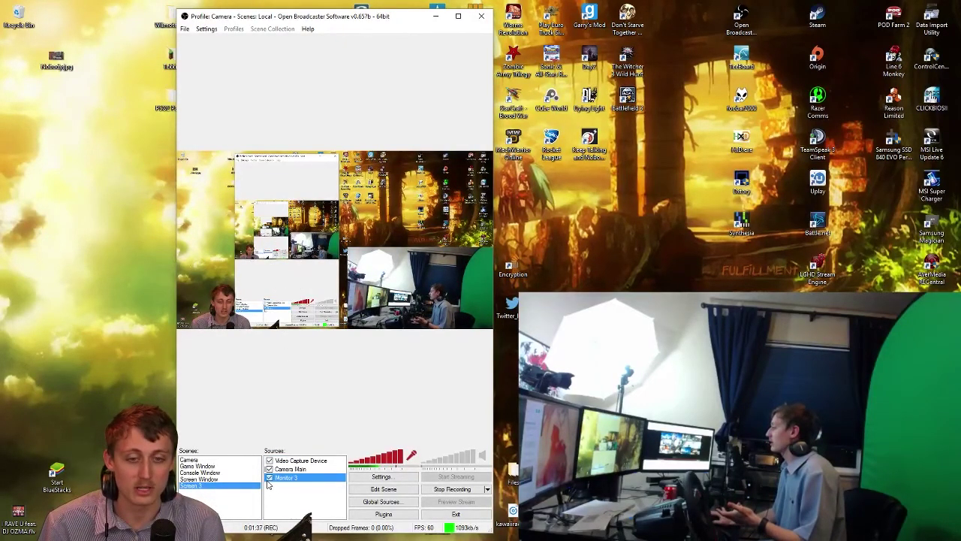
click(269, 477)
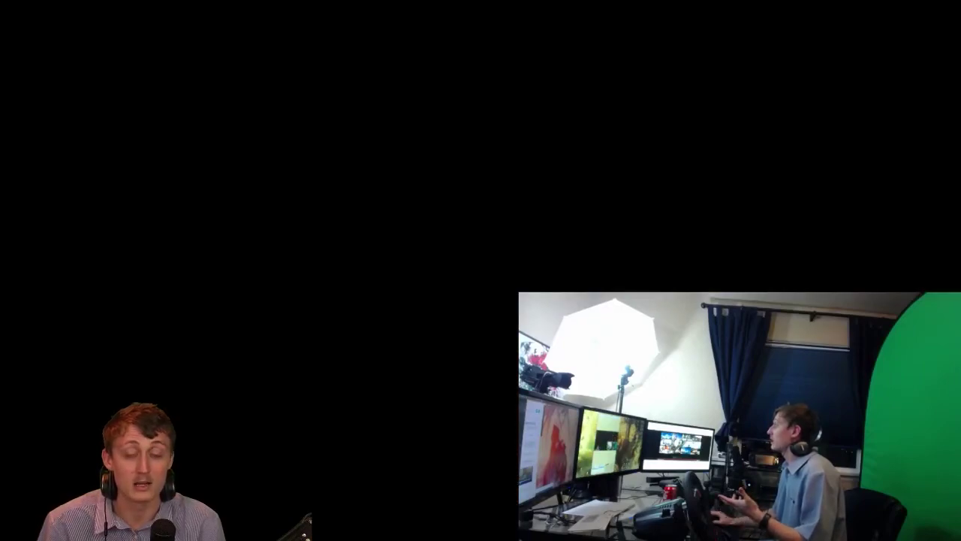
click(269, 478)
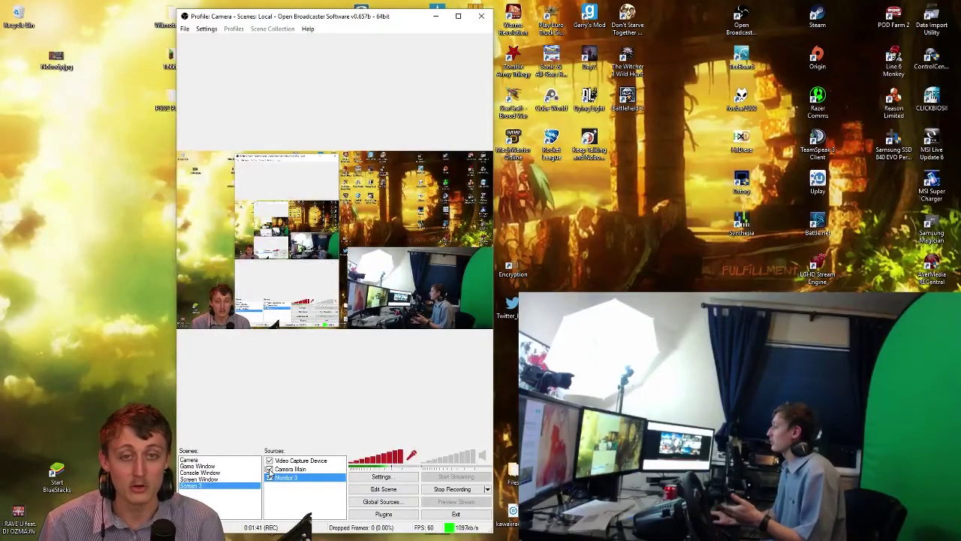
Step: Toggle the Camera Main source and the Video Capture Device source off and back on, one after the other
click(268, 468)
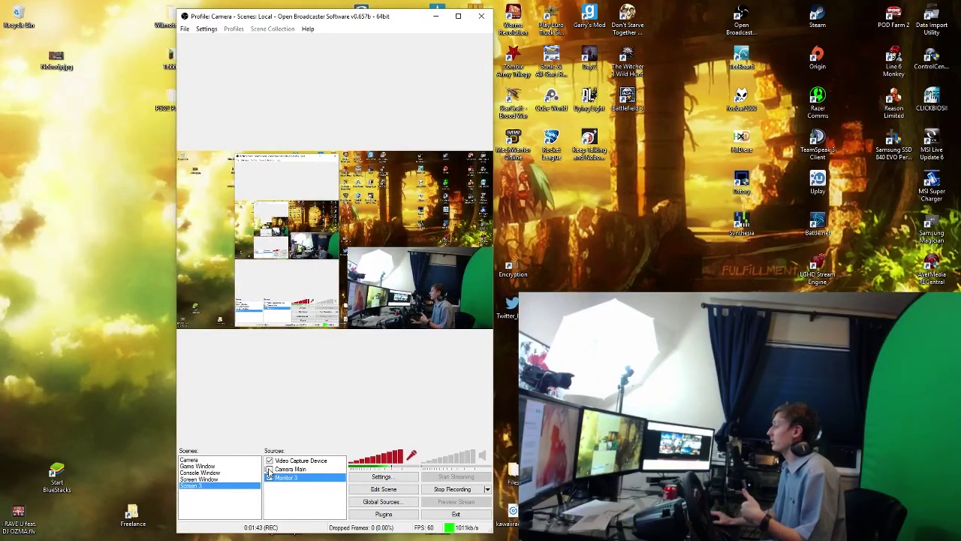
click(269, 469)
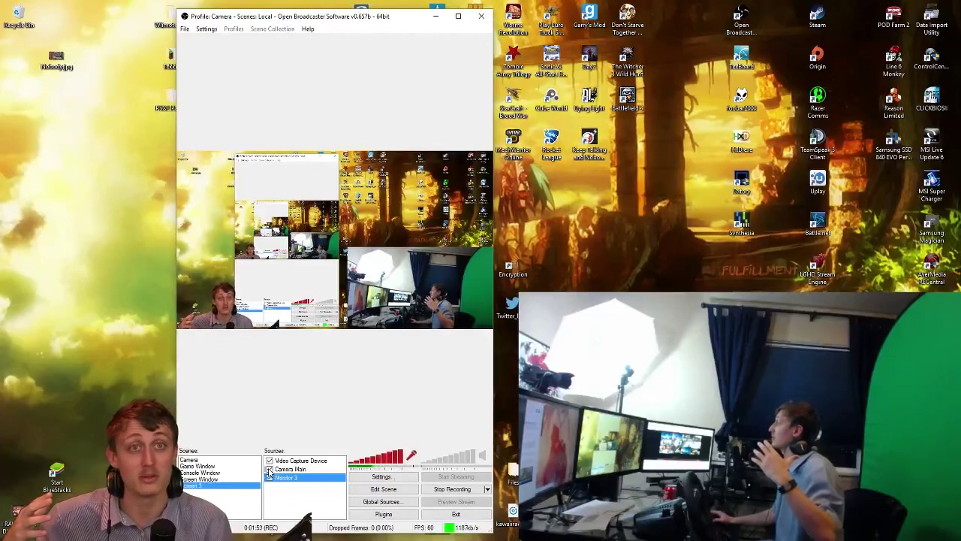
click(272, 461)
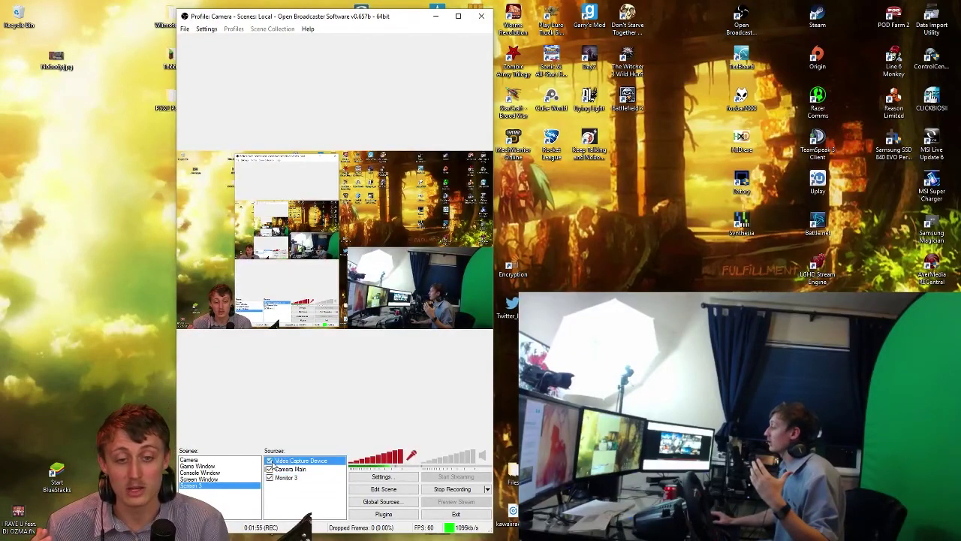
click(270, 460)
click(269, 460)
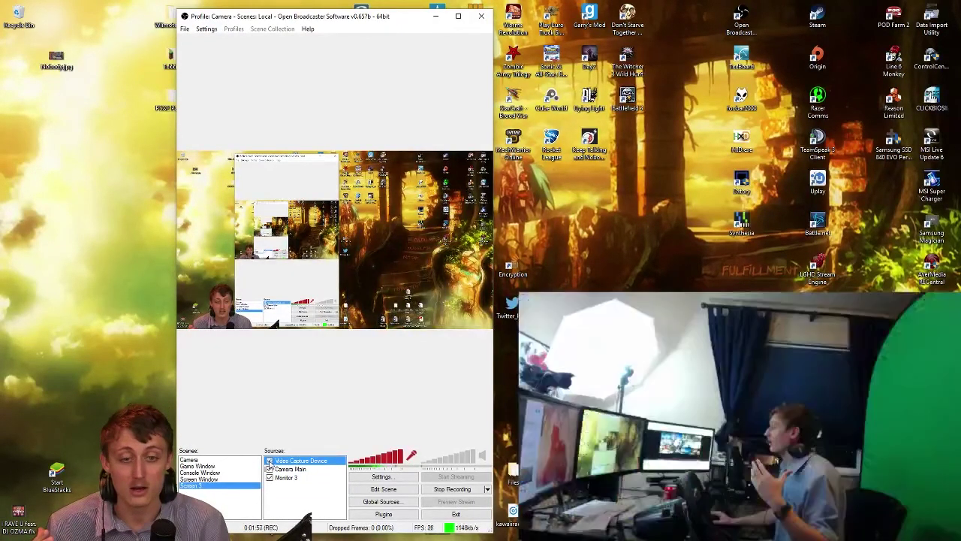
Step: Open the Video Capture Device source's settings beside the main window and review the available devices, keeping Logitech Webcam C930e
double_click(279, 462)
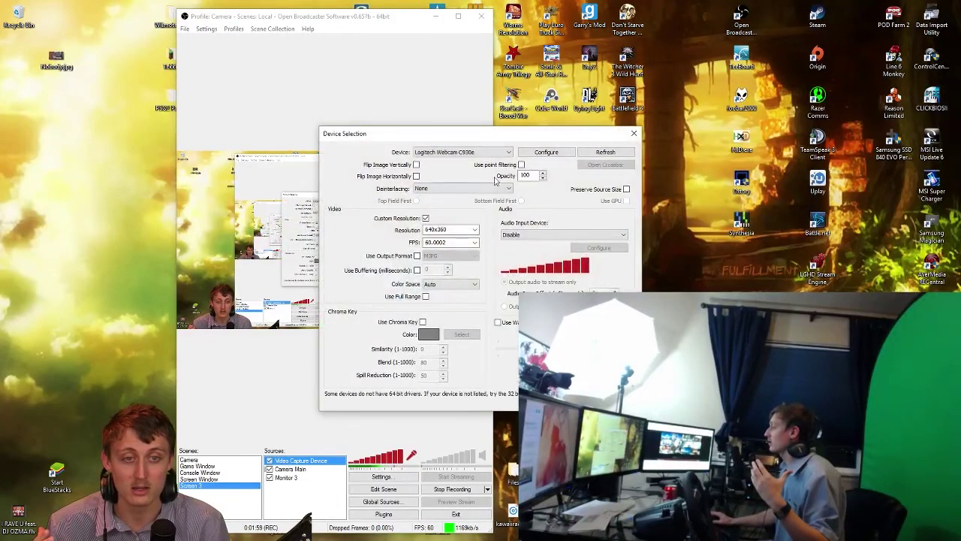
drag(485, 136, 647, 25)
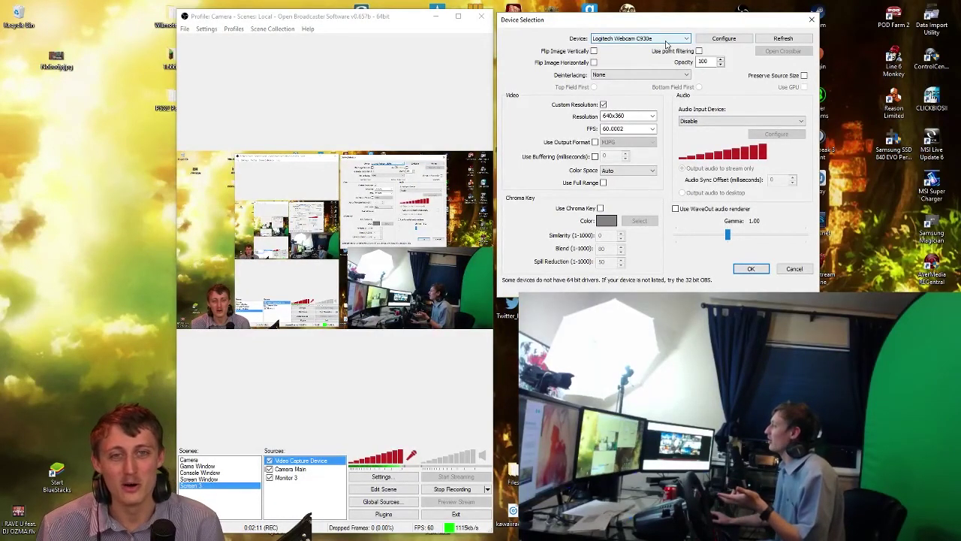
click(663, 40)
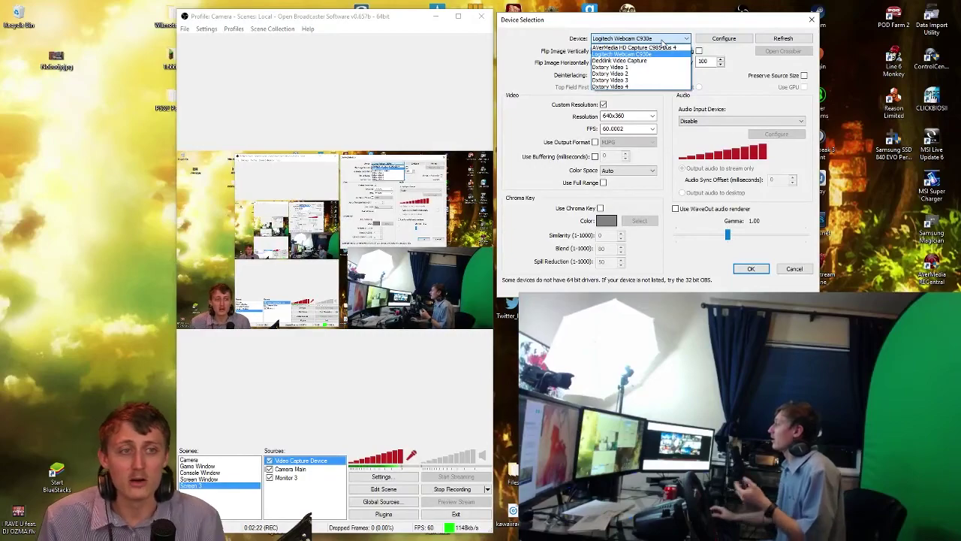
click(665, 28)
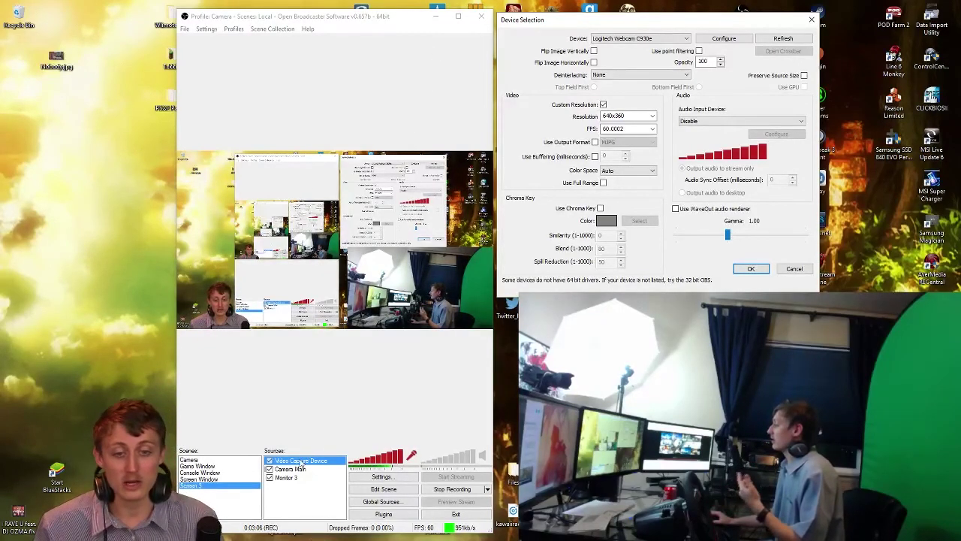
drag(598, 29, 617, 32)
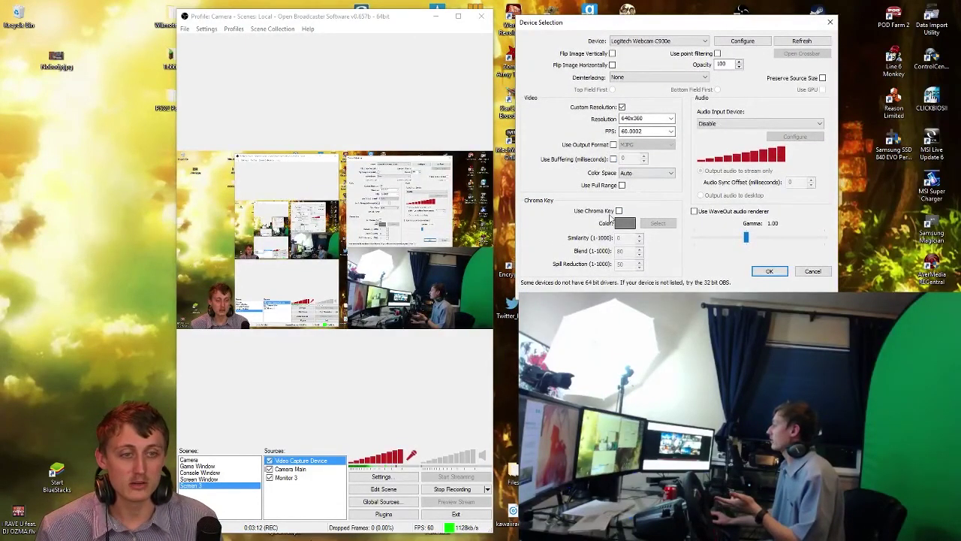
Step: Enable chroma key for the webcam and sample the key colour from the green screen in the preview
click(618, 211)
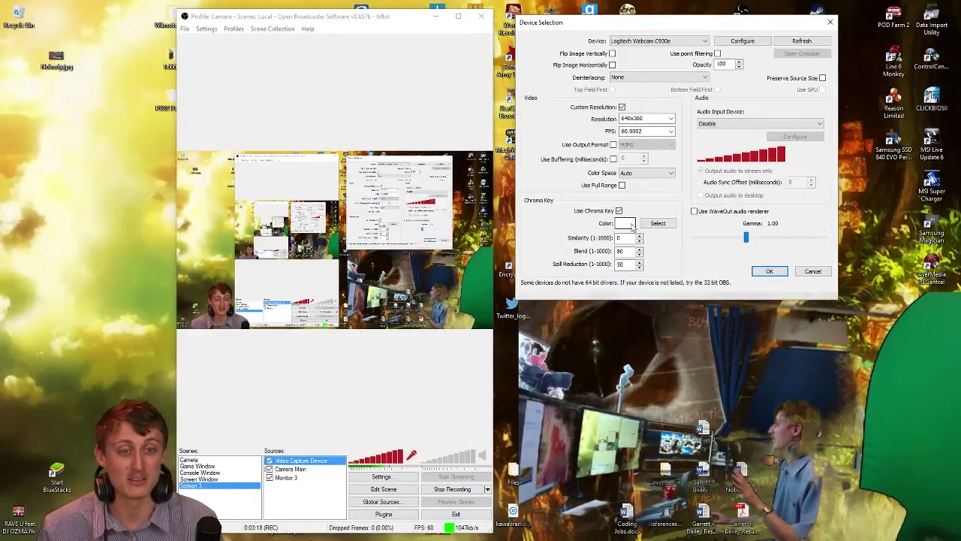
click(658, 223)
click(491, 273)
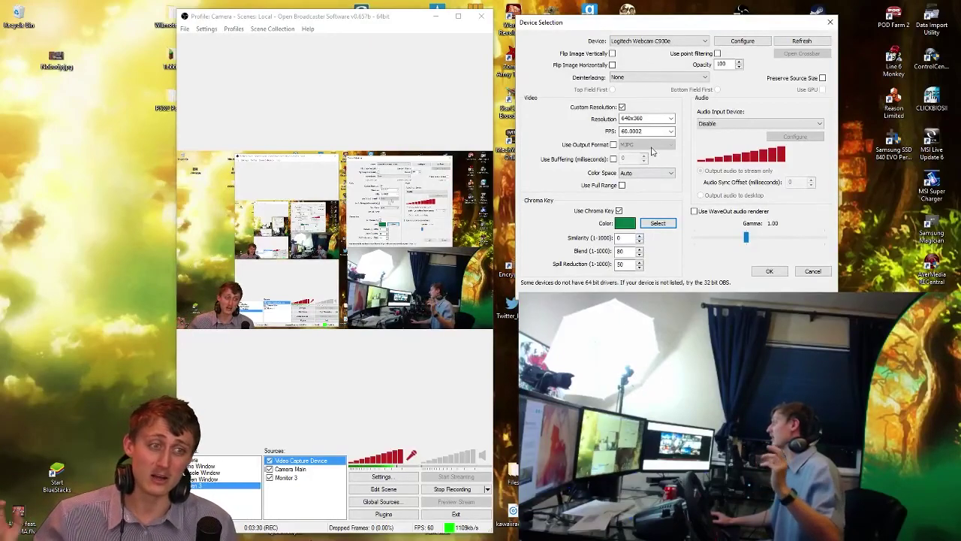
Step: Turn off the webcam's automatic white balance, set white balance to 7500, and accept the camera properties
click(742, 42)
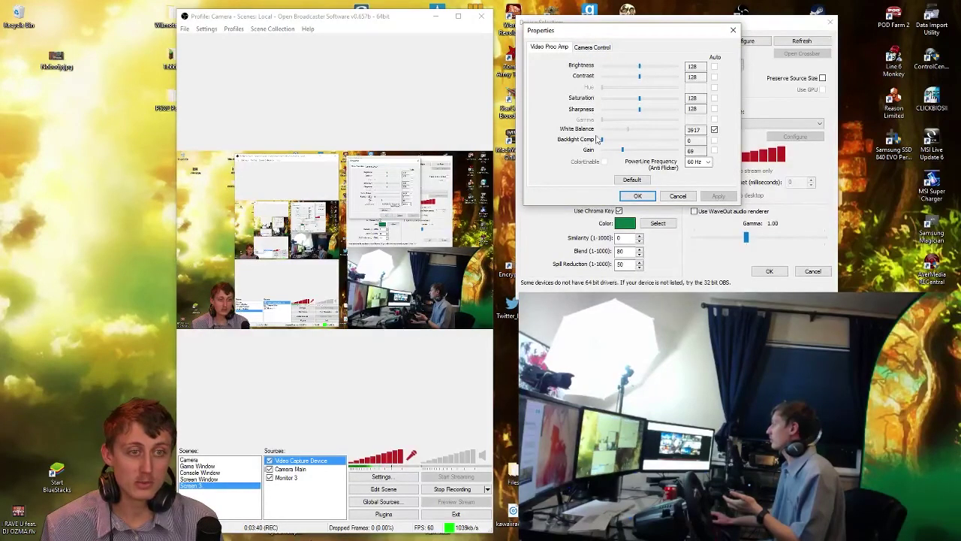
click(714, 131)
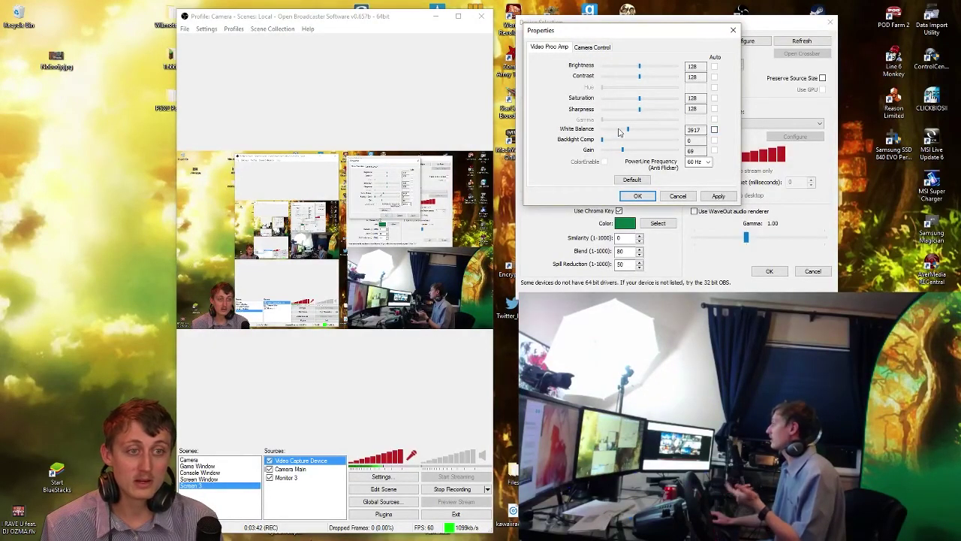
drag(628, 132, 593, 137)
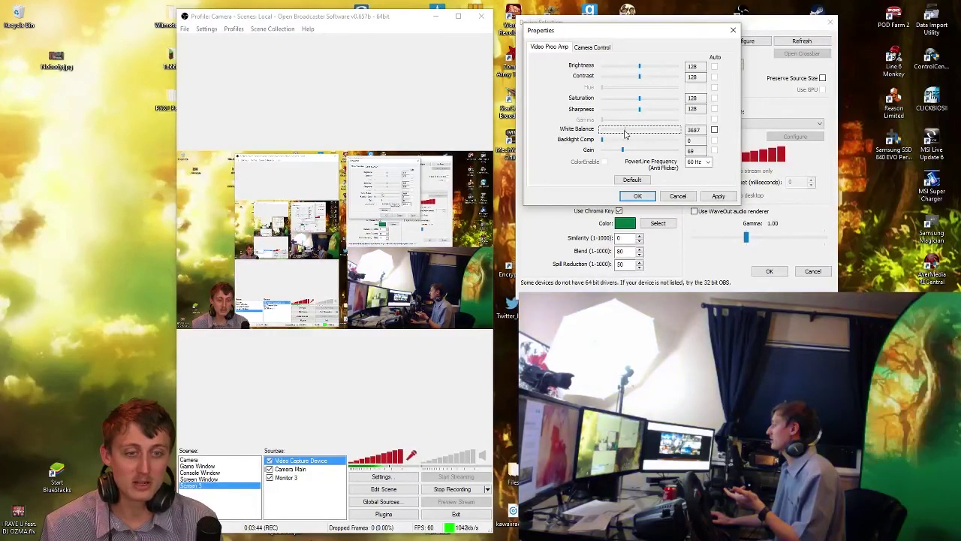
drag(600, 132, 678, 132)
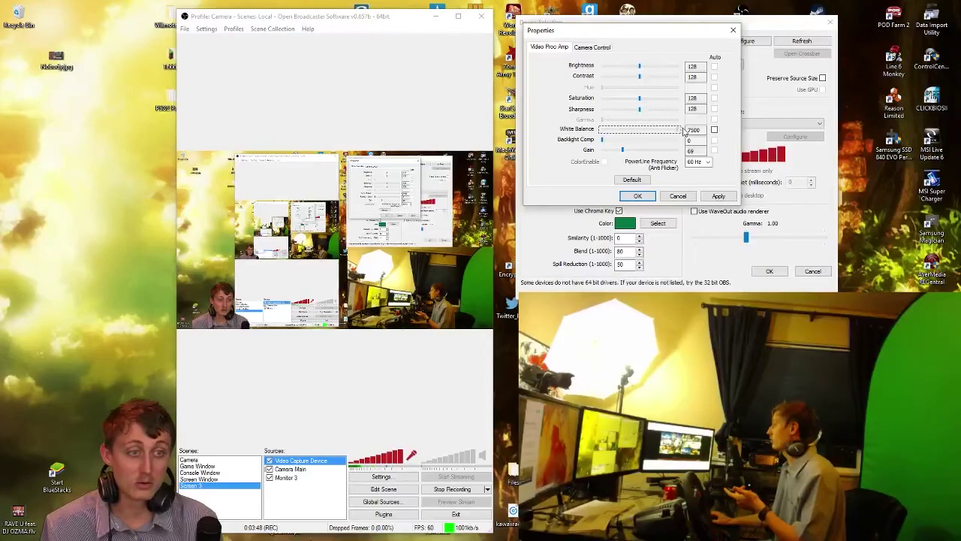
click(638, 196)
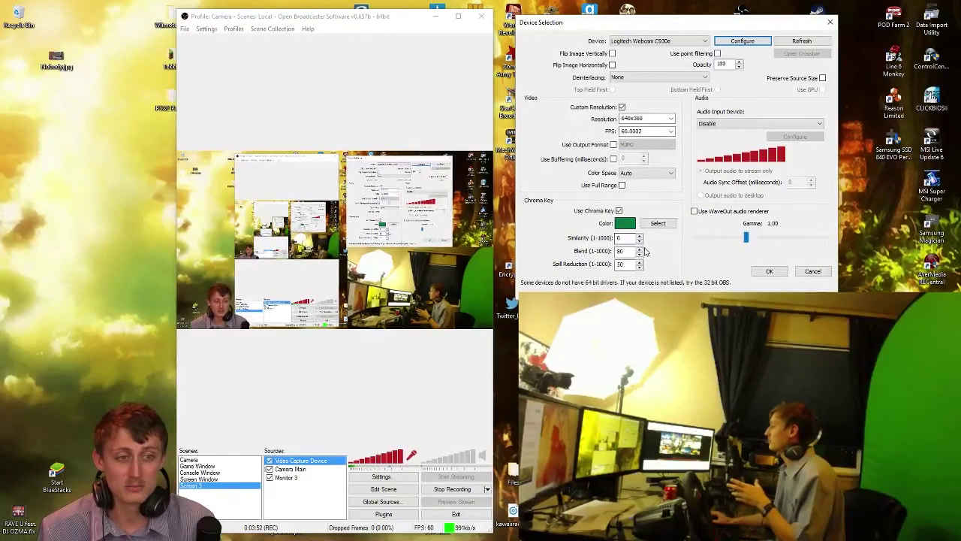
Step: Resample the chroma key colour from the green screen in the preview and set Blend to 120
click(652, 228)
click(480, 299)
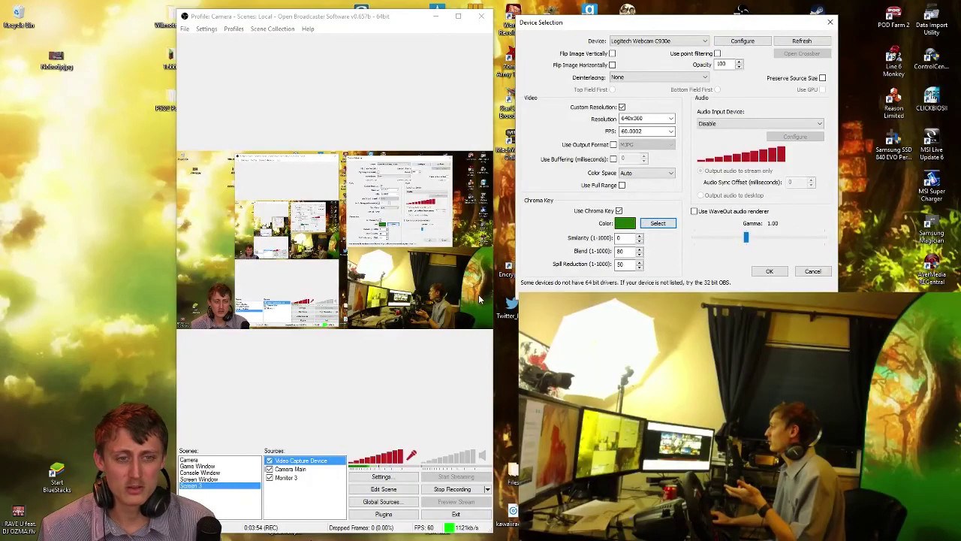
click(641, 253)
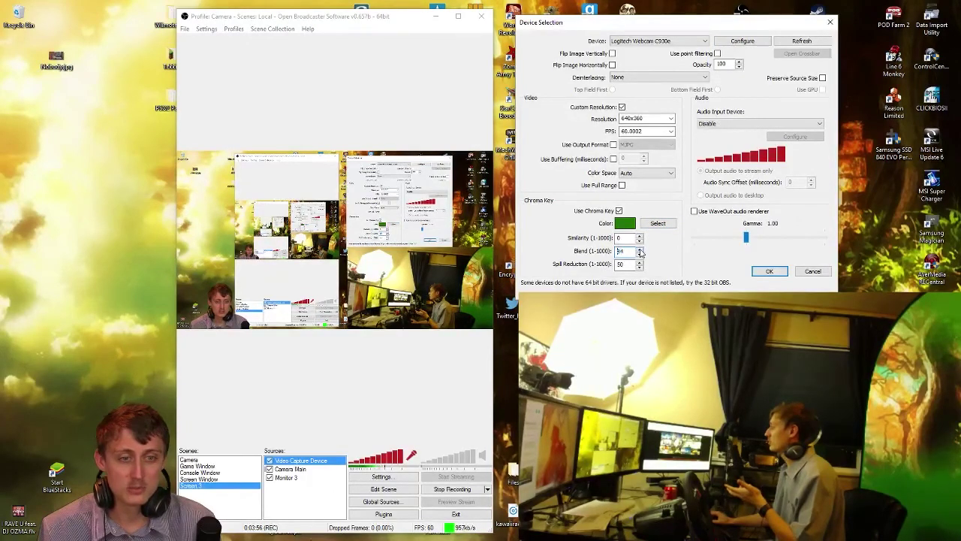
text(120)
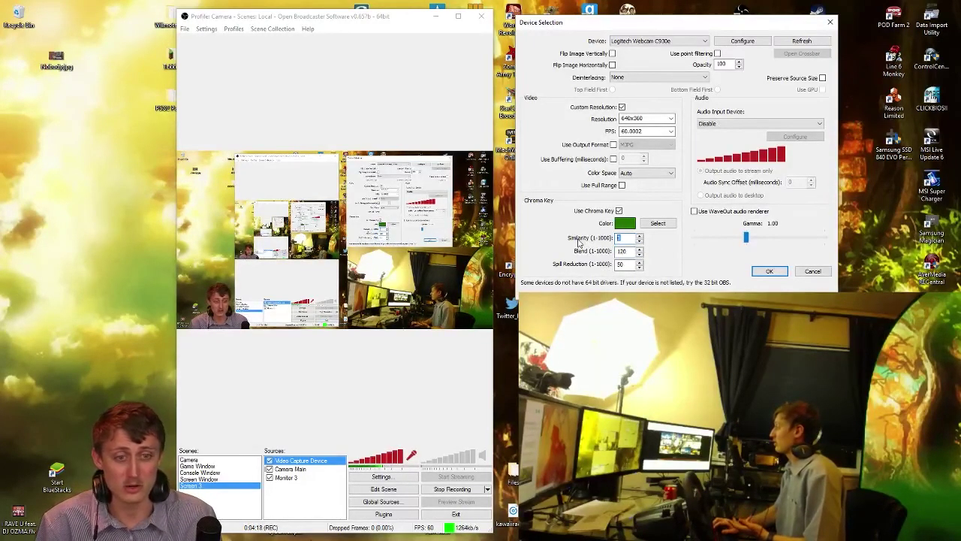
Step: Set the chroma key Similarity to 85 and accept the capture device settings
text(15)
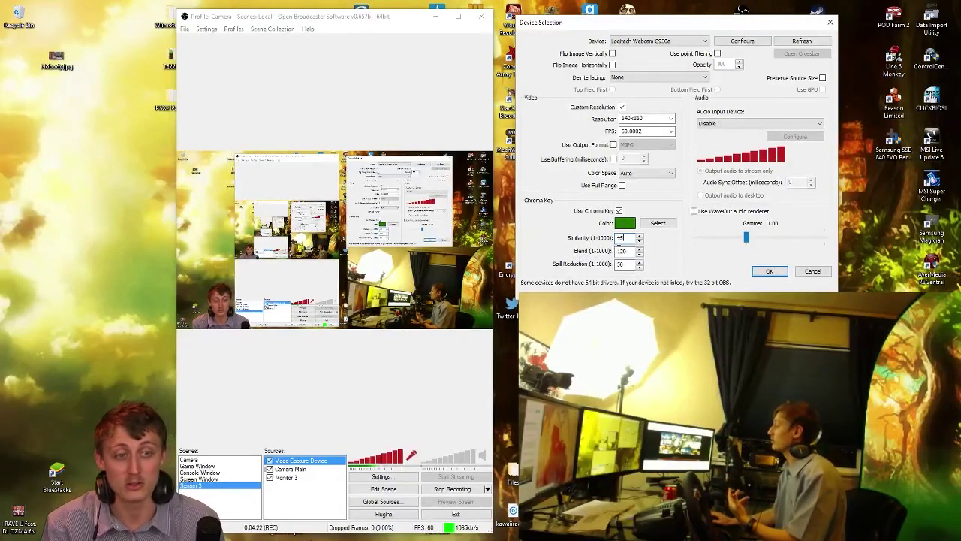
text(55)
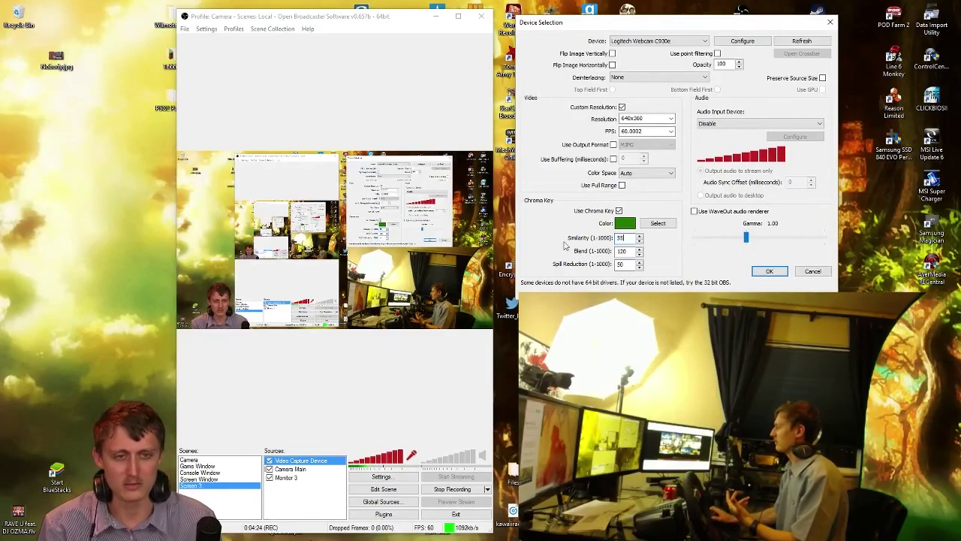
text(85)
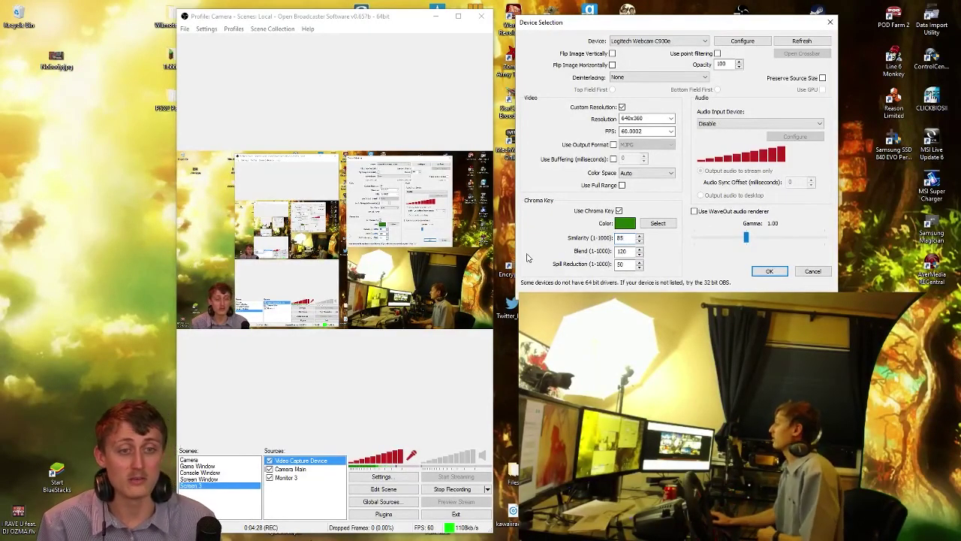
click(769, 272)
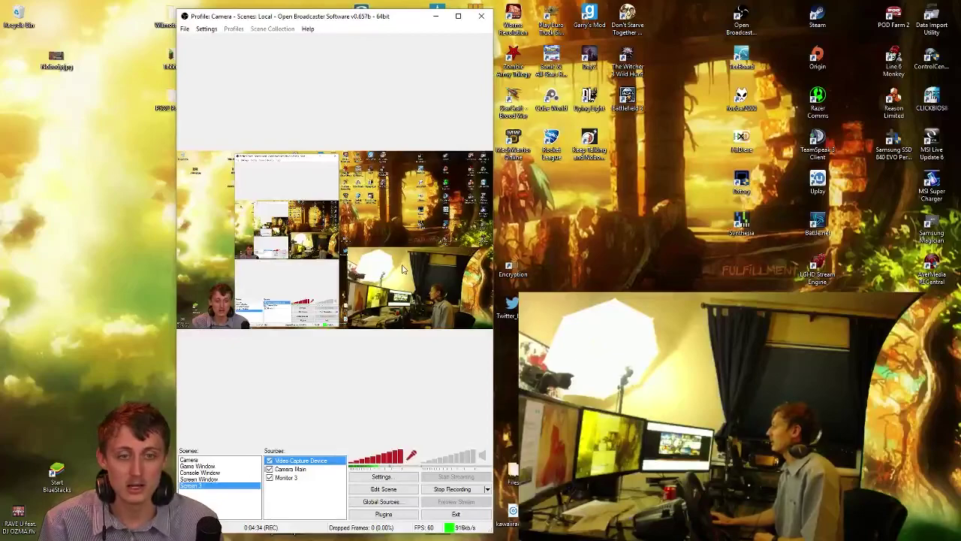
Step: Enlarge the Video Capture Device overlay from its upper-left corner in the scene preview and move the Camera Main source up in the order
click(372, 491)
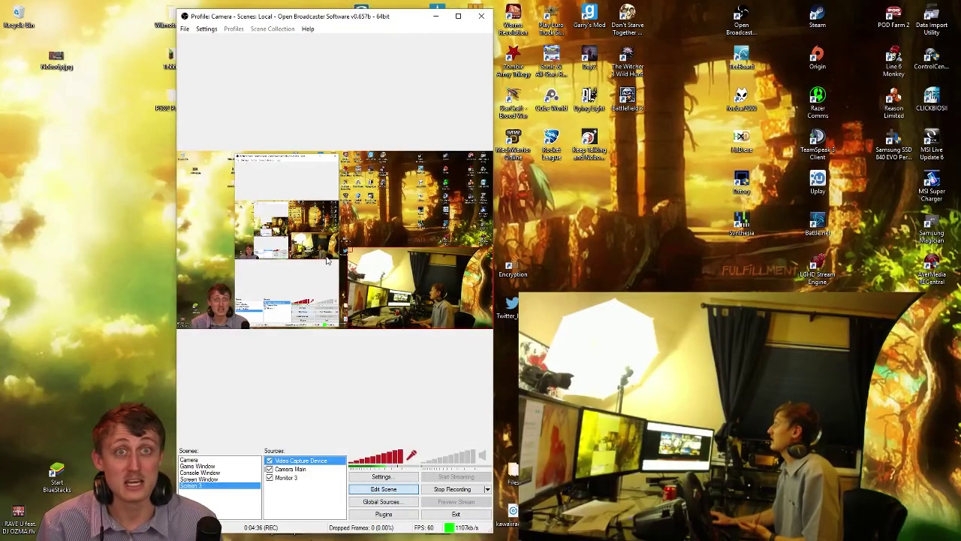
drag(347, 248, 197, 161)
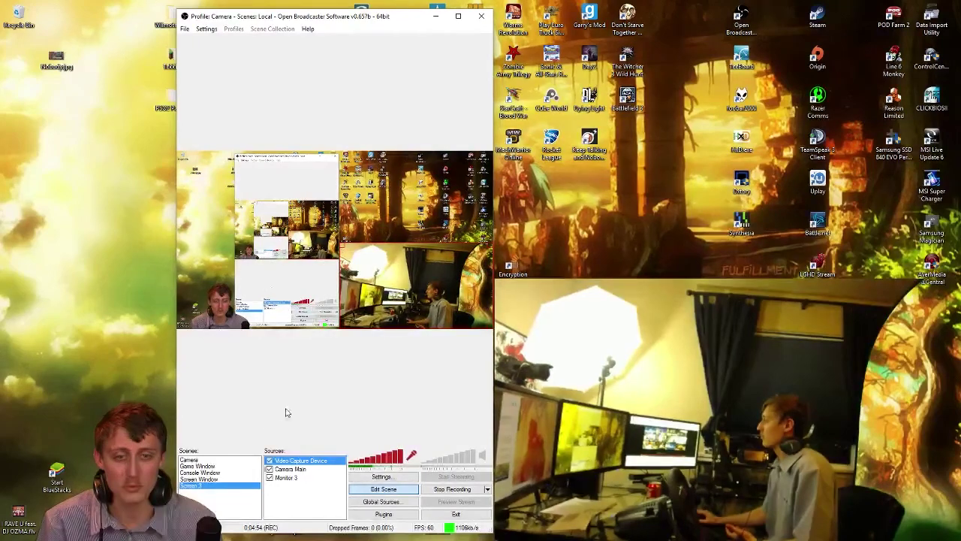
right_click(297, 471)
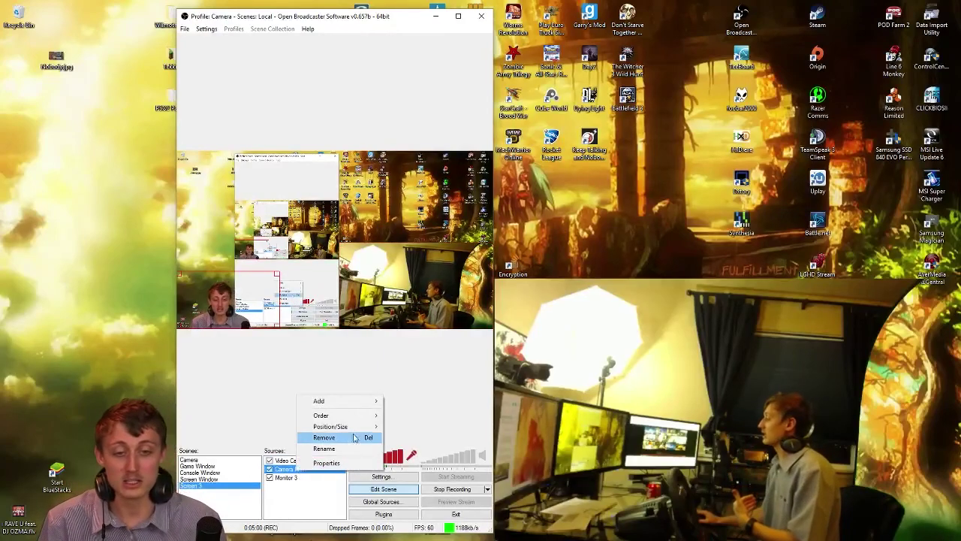
mouse_move(367, 426)
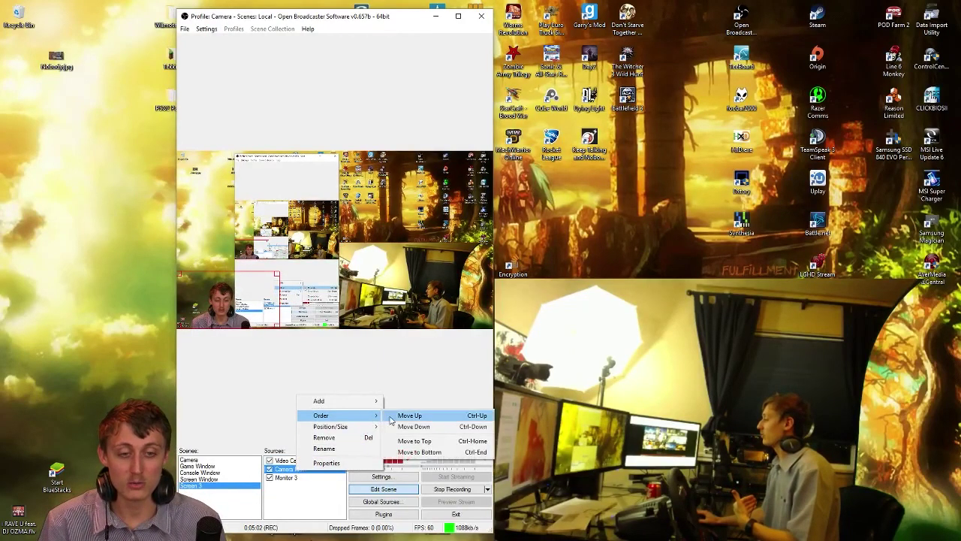
click(407, 415)
click(282, 469)
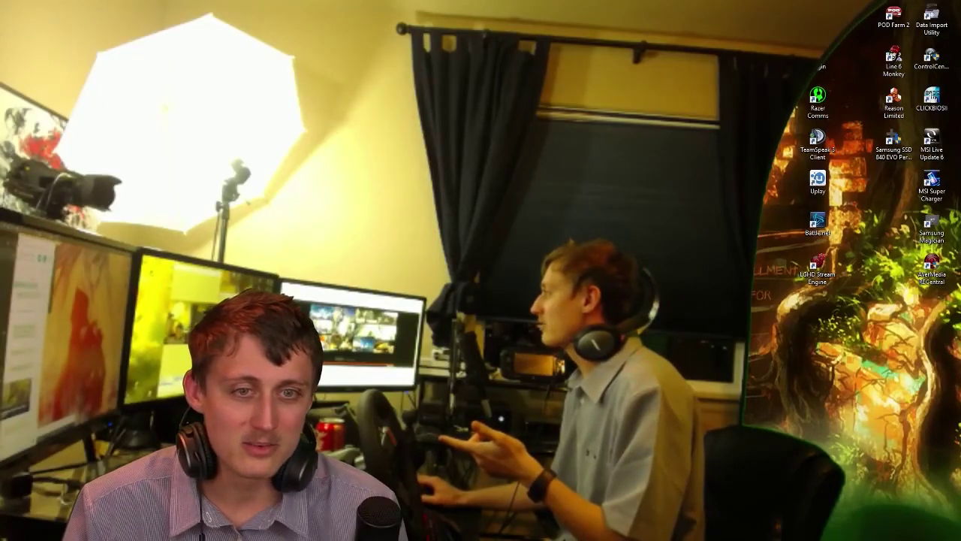
Step: Examine the -multi option in the target of the Open Broadcaster Software (64bit) desktop shortcut's properties
key(alt+Return)
drag(887, 119, 871, 167)
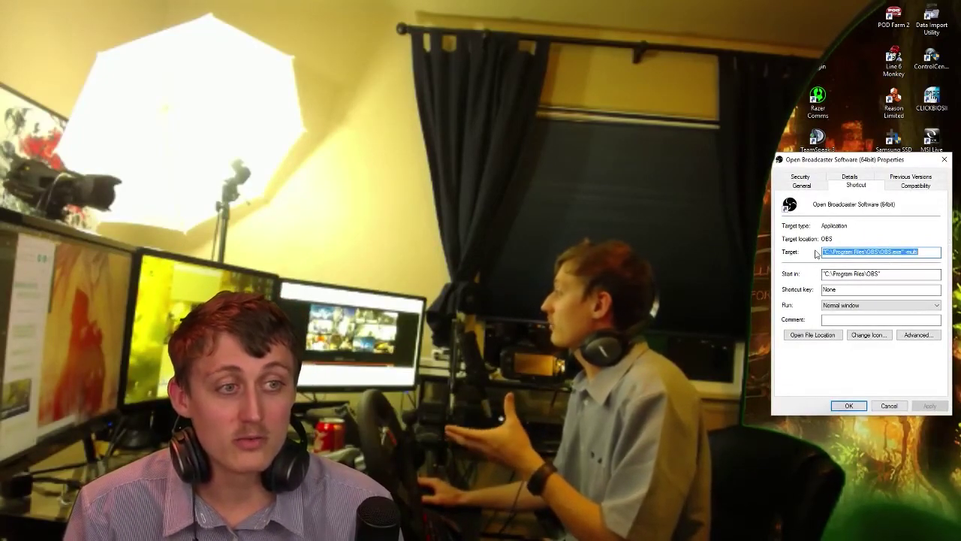
click(899, 252)
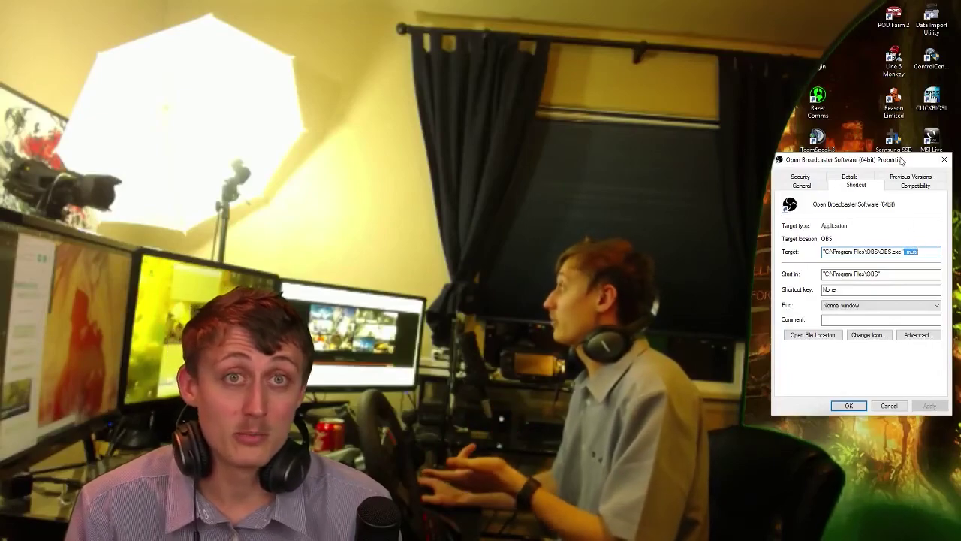
click(943, 160)
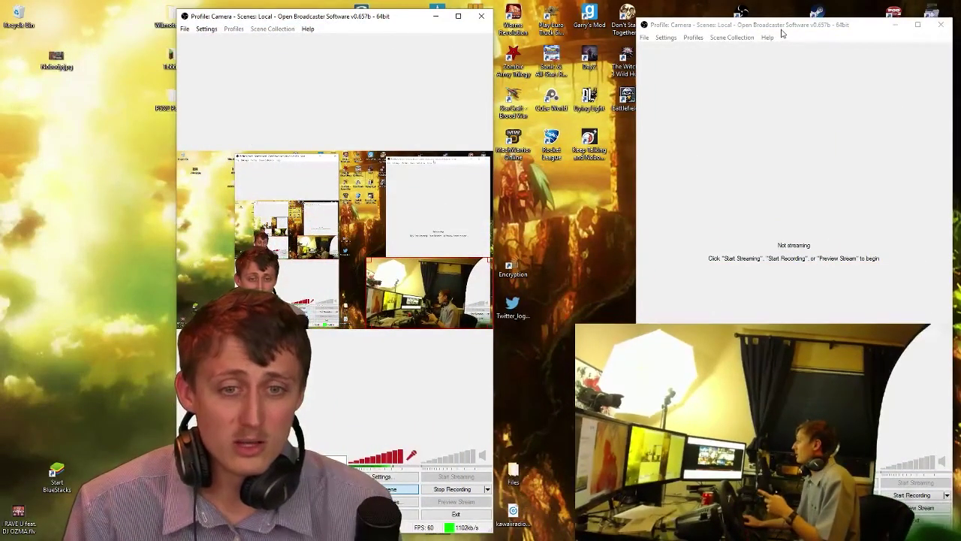
Step: Place the second OBS window beside the first, start its stream preview and switch through its scenes to Screen 3
drag(783, 34, 648, 27)
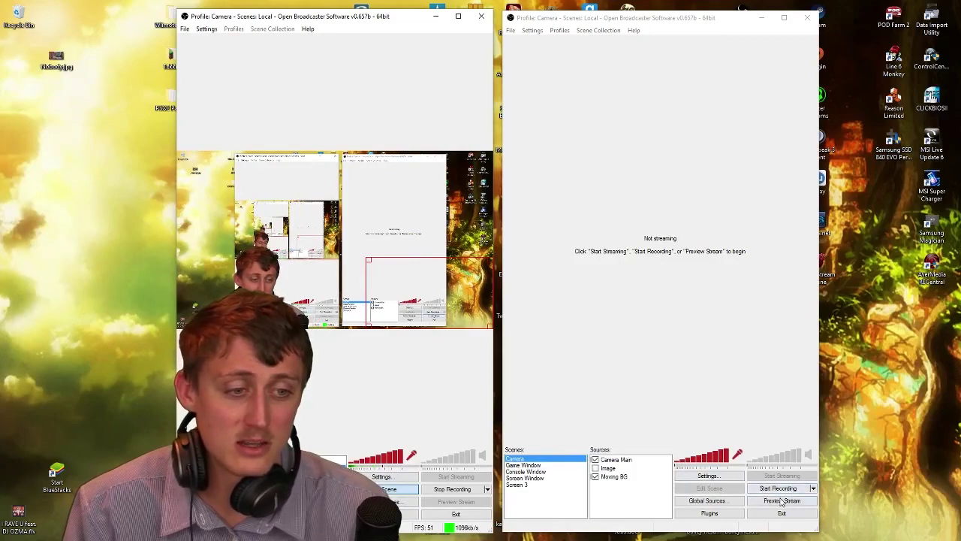
click(782, 500)
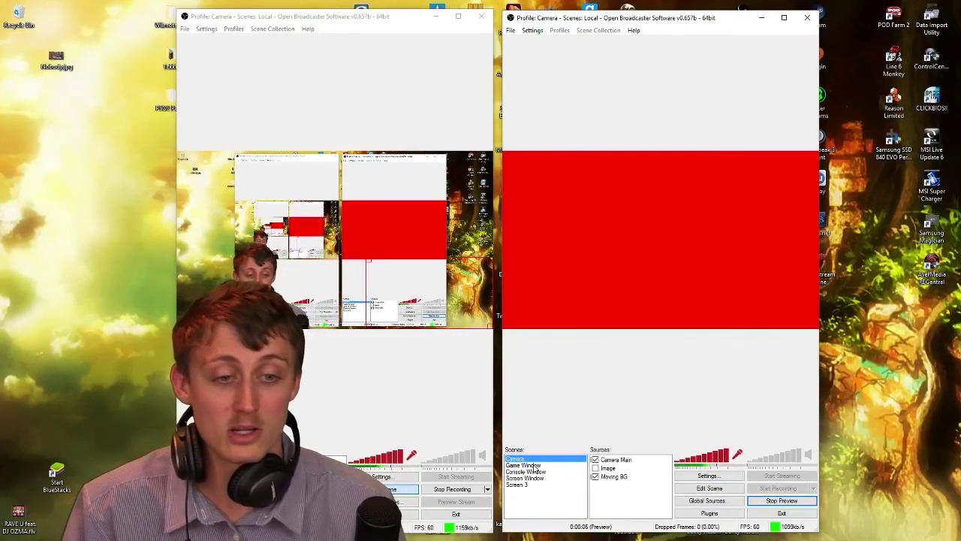
click(534, 470)
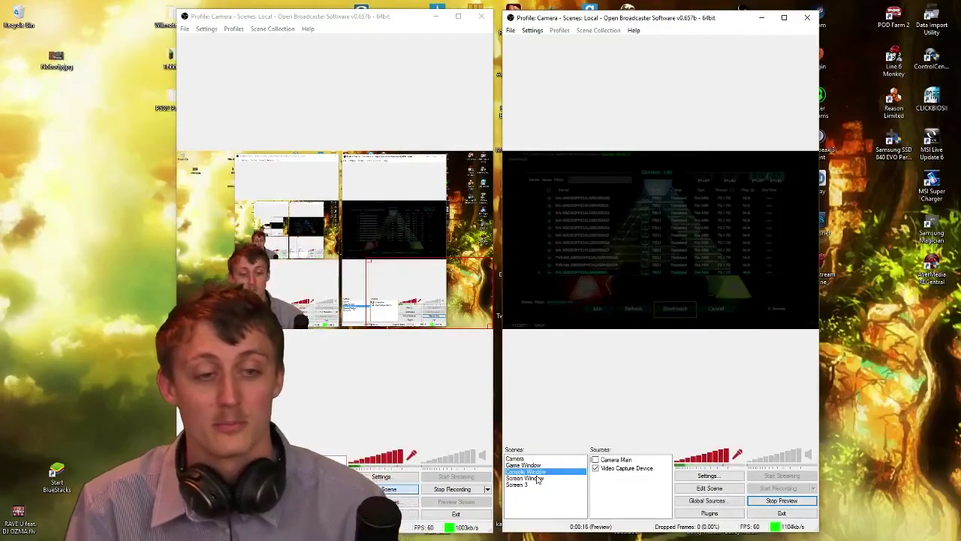
click(537, 478)
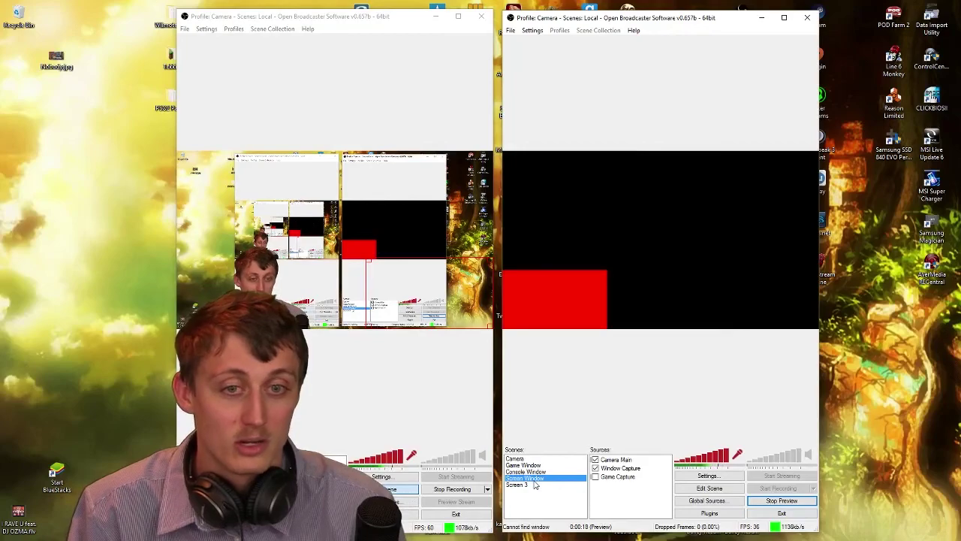
click(529, 485)
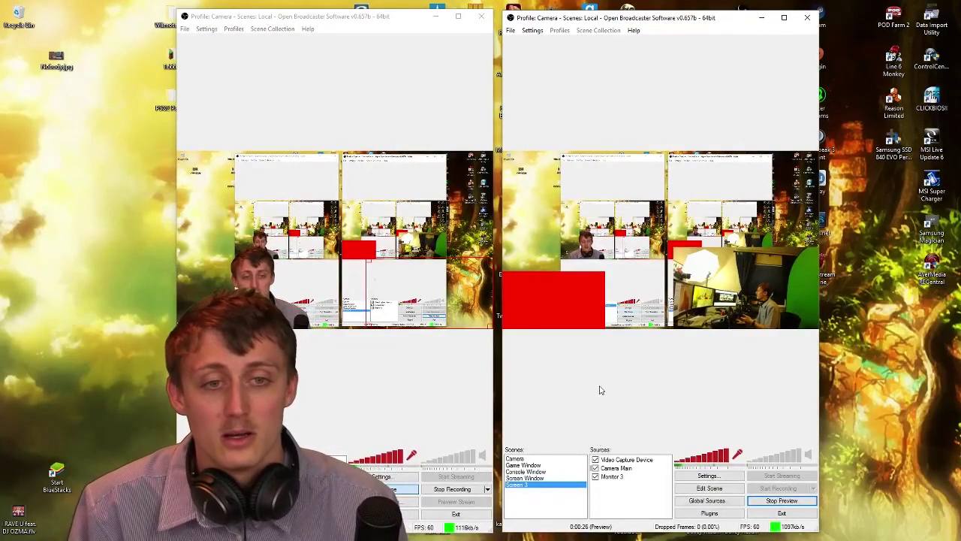
Step: Hide the Camera Main source in Screen 3 and enlarge the Video Capture Device overlay to fill the whole preview
click(595, 468)
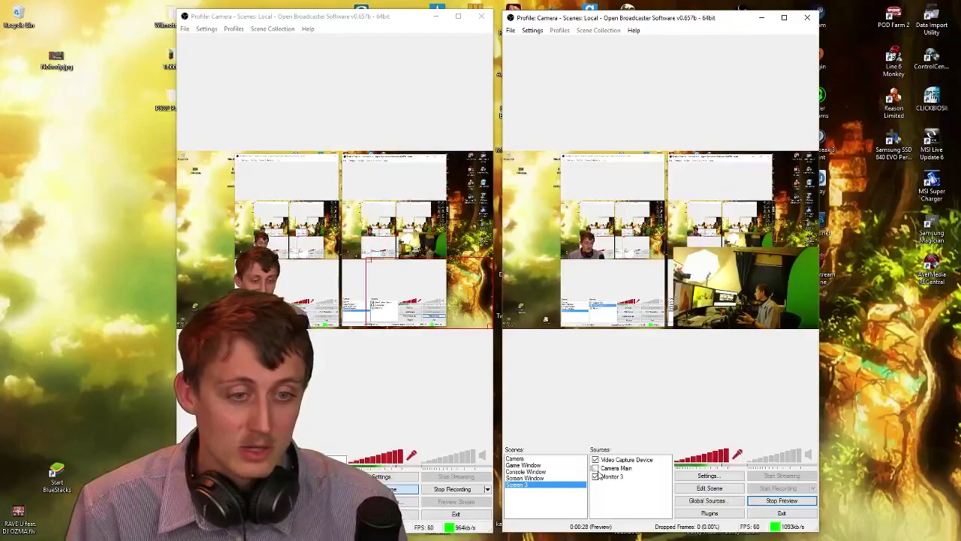
click(709, 488)
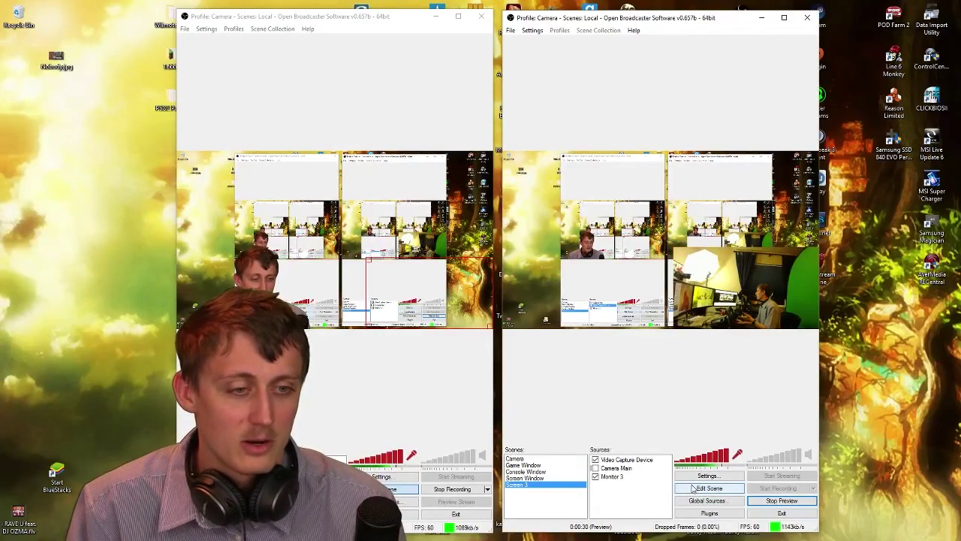
click(704, 310)
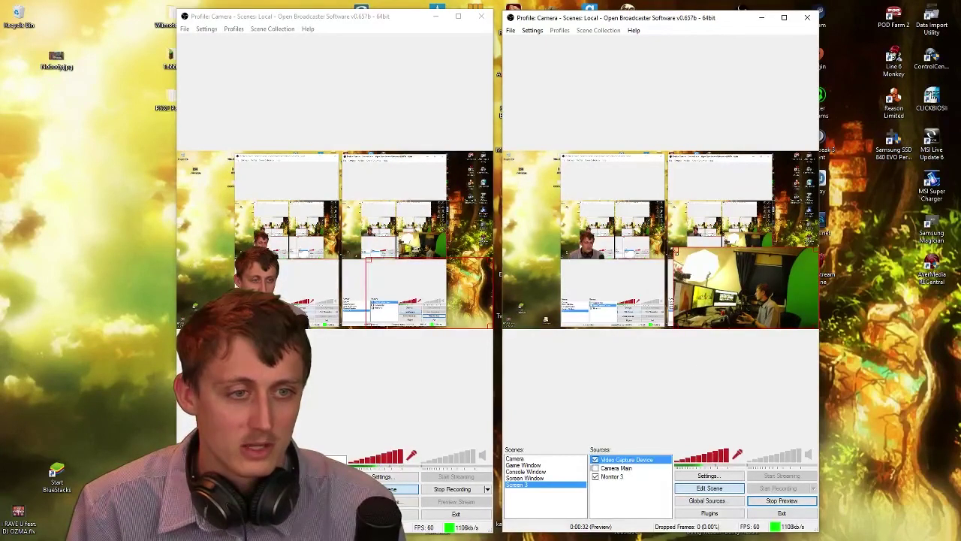
drag(673, 250, 502, 150)
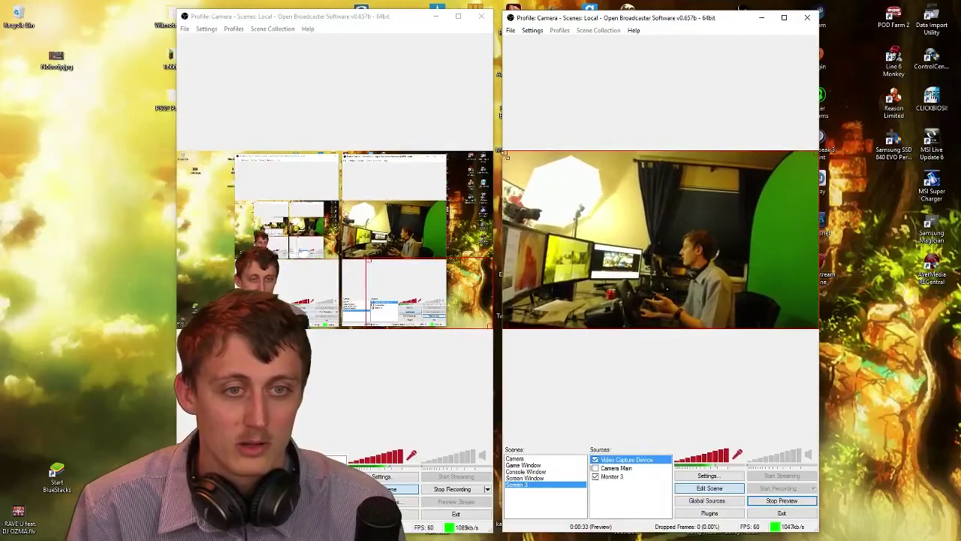
click(659, 143)
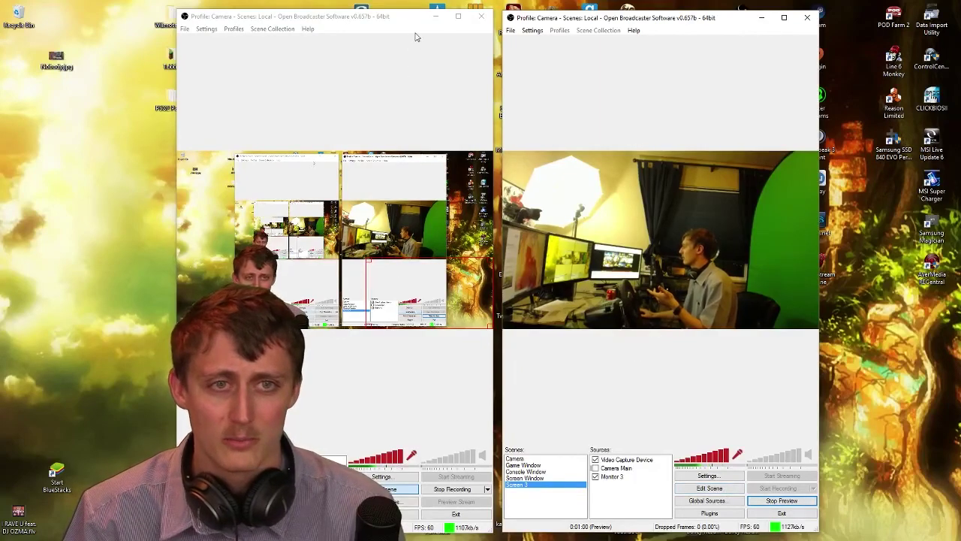
Step: Stop the preview and close the second OBS instance, and move the remaining OBS window off this monitor
click(765, 501)
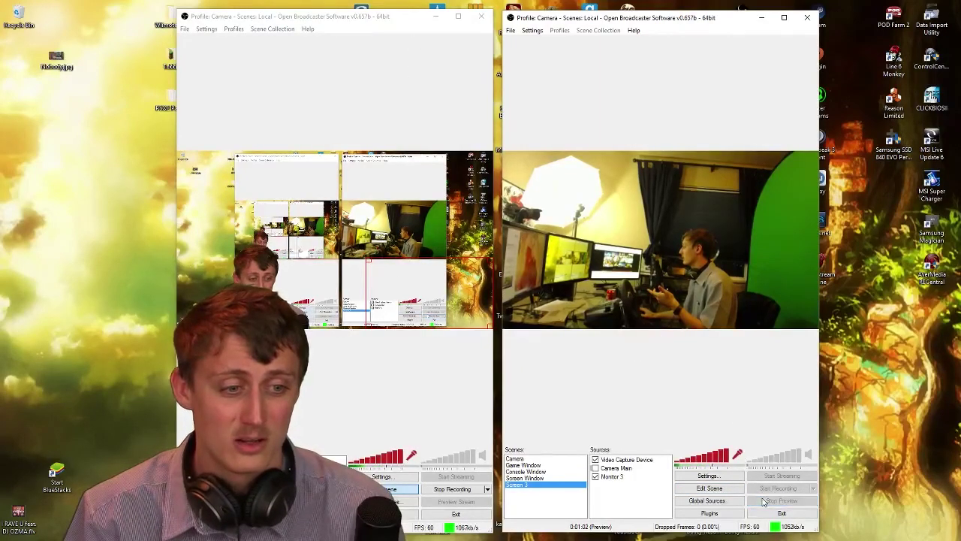
click(807, 18)
drag(406, 15, 0, 27)
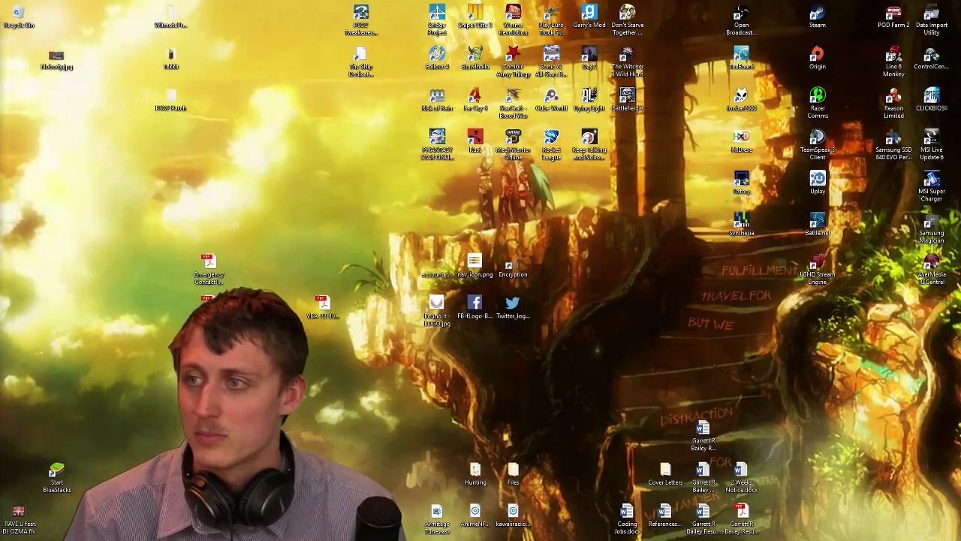
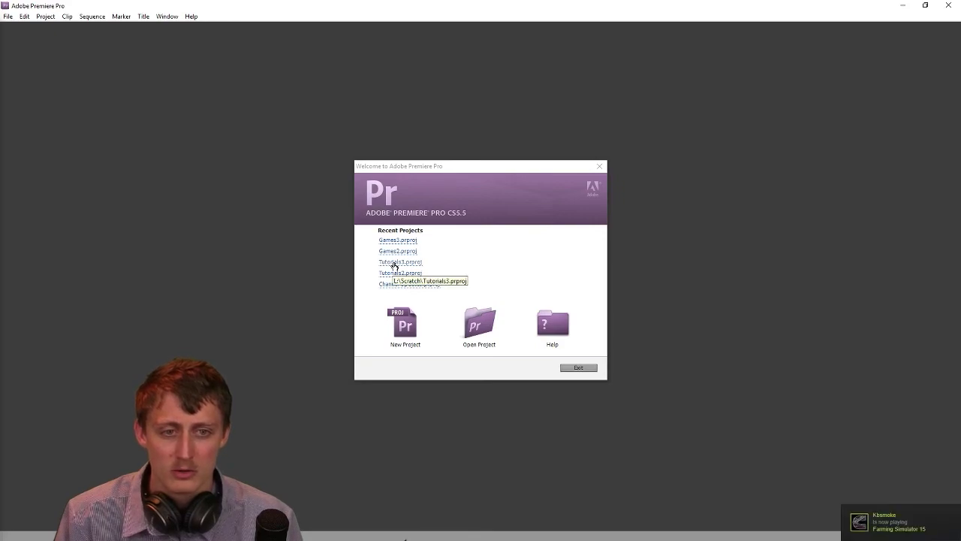
Step: Open the recent project Tutorials3.prproj in Adobe Premiere Pro and import 00014.MTS, showing it in the Source monitor
click(394, 263)
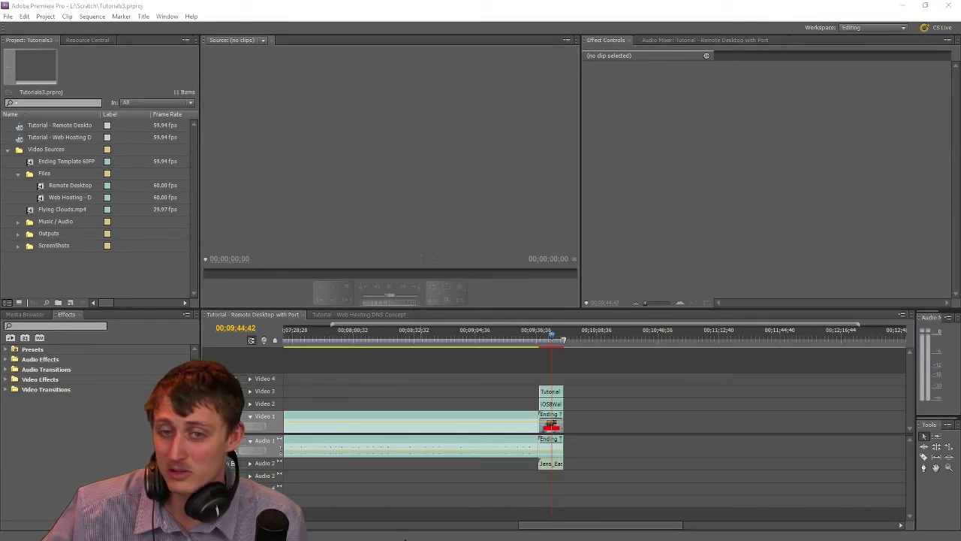
drag(176, 280, 47, 272)
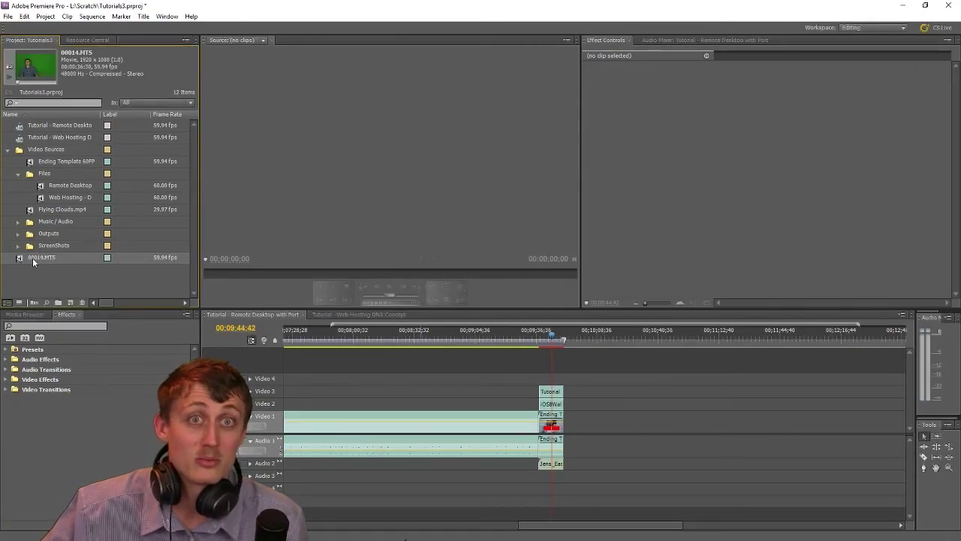
double_click(27, 261)
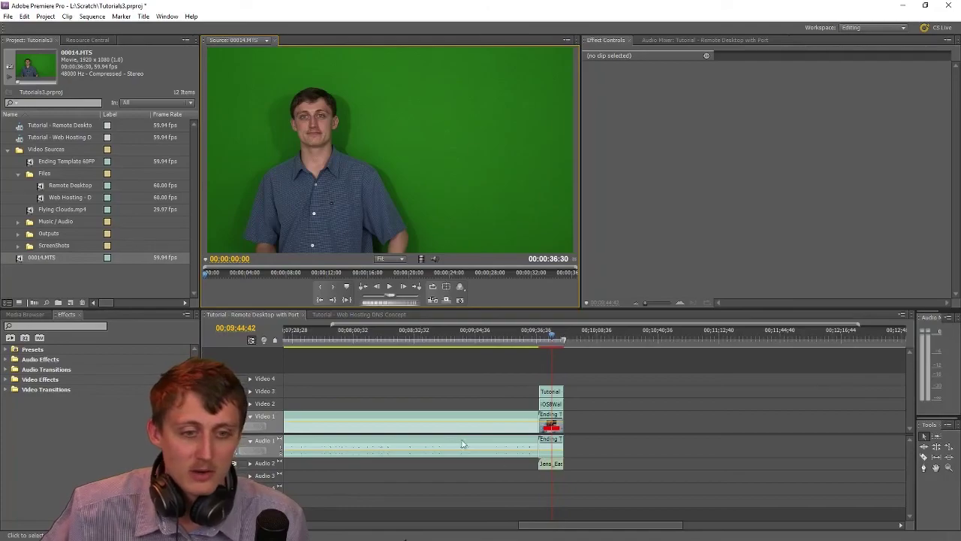
Step: Move the playhead to 00;08;55;30 in the Remote Desktop sequence and dock the floating Program monitor beside Effect Controls
click(459, 336)
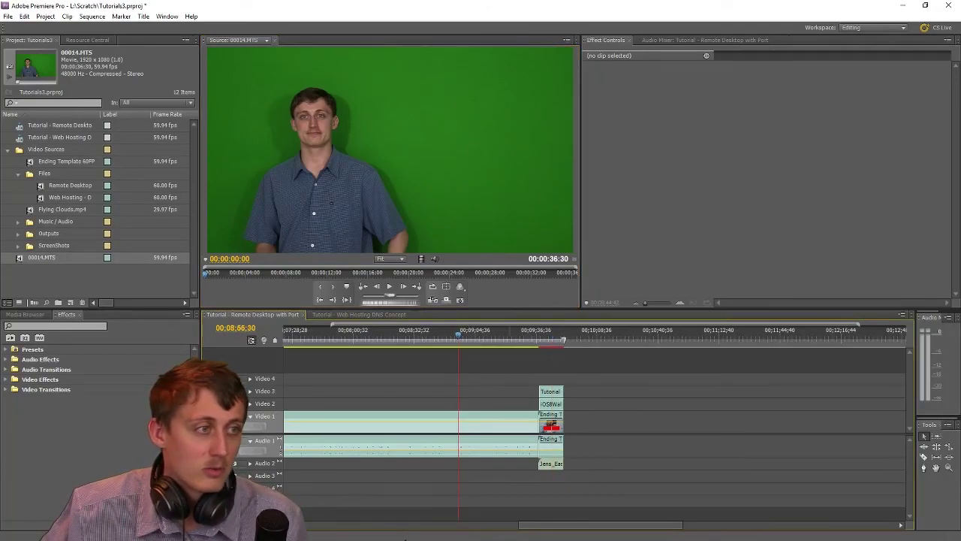
drag(960, 71, 856, 96)
click(769, 103)
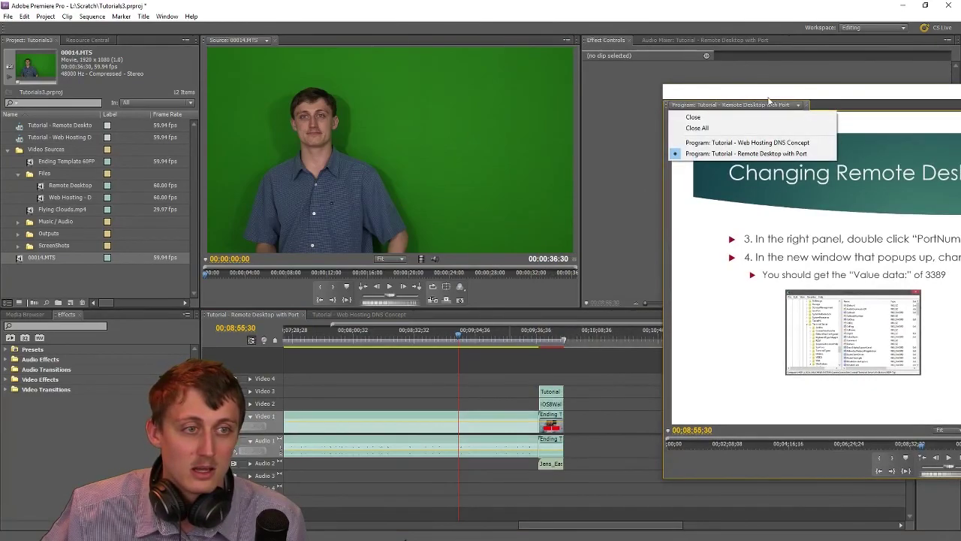
click(674, 117)
drag(730, 93, 813, 45)
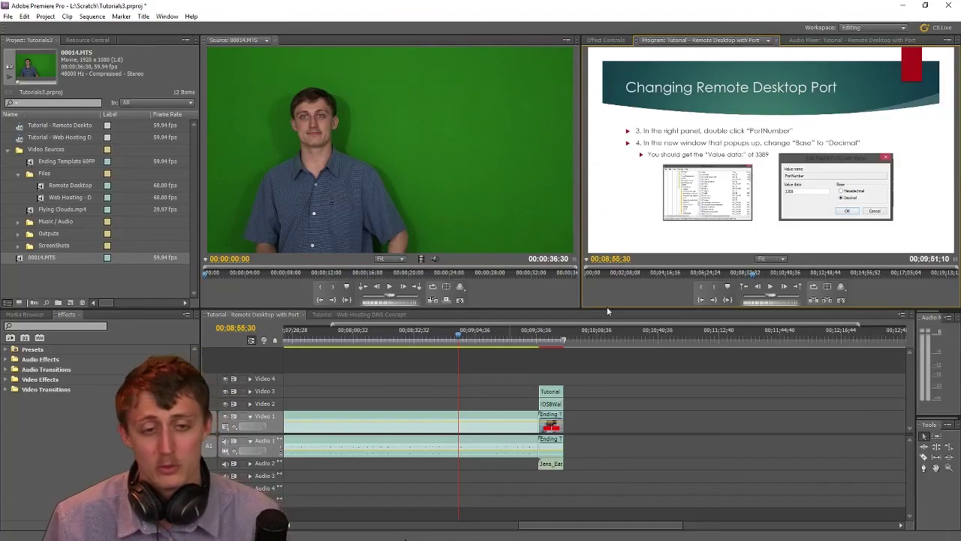
Step: Move the playhead to 00;08;42;53 and place the 00014.MTS clip on Video 2 above the main footage there
scroll(518, 528, up, 4)
click(578, 331)
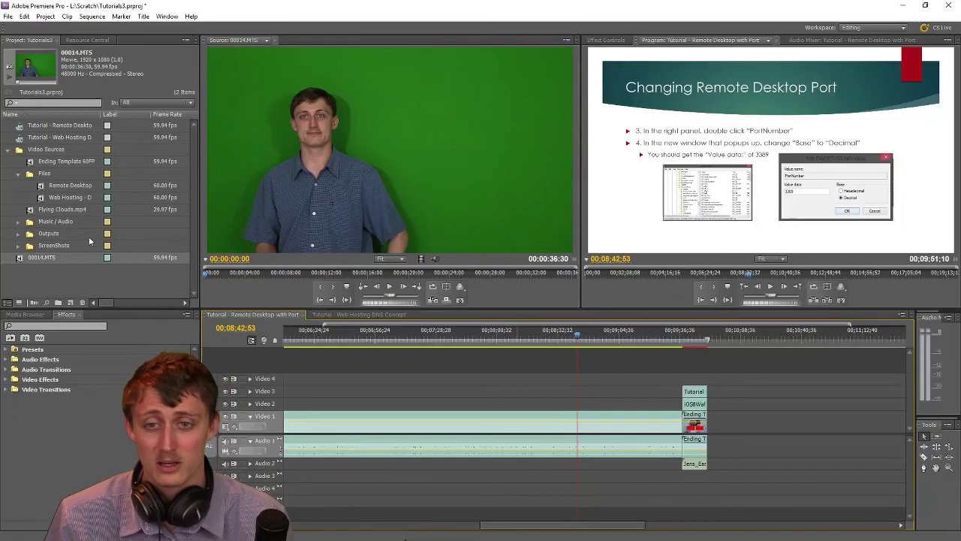
drag(30, 258, 556, 409)
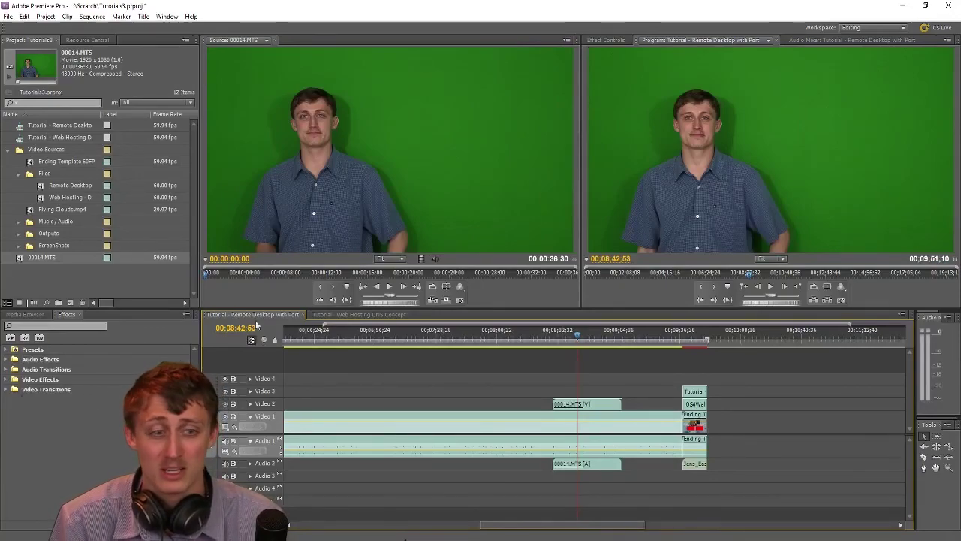
Step: Search the effects for "chroma" and apply Chroma Key to the 00014.MTS clip on Video 2
click(36, 325)
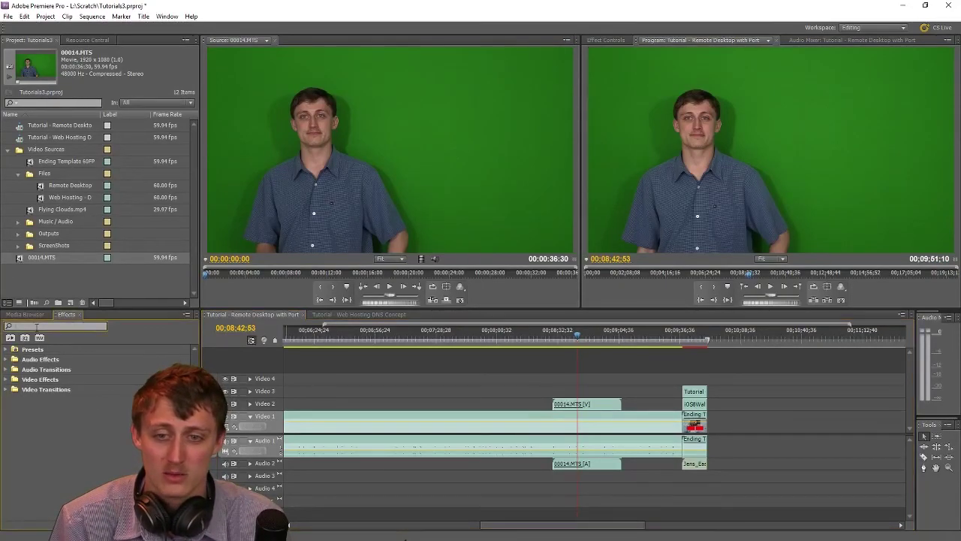
text(chroma)
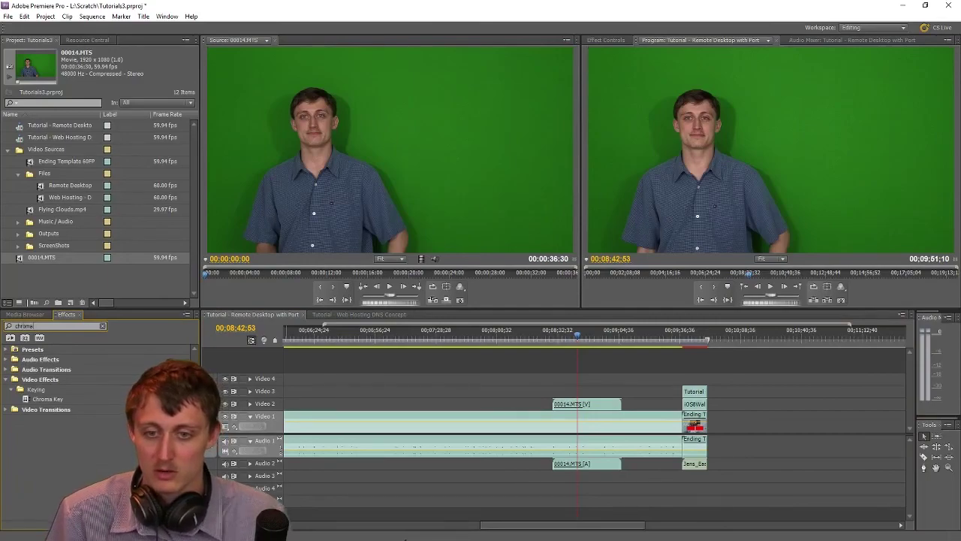
drag(47, 399, 577, 404)
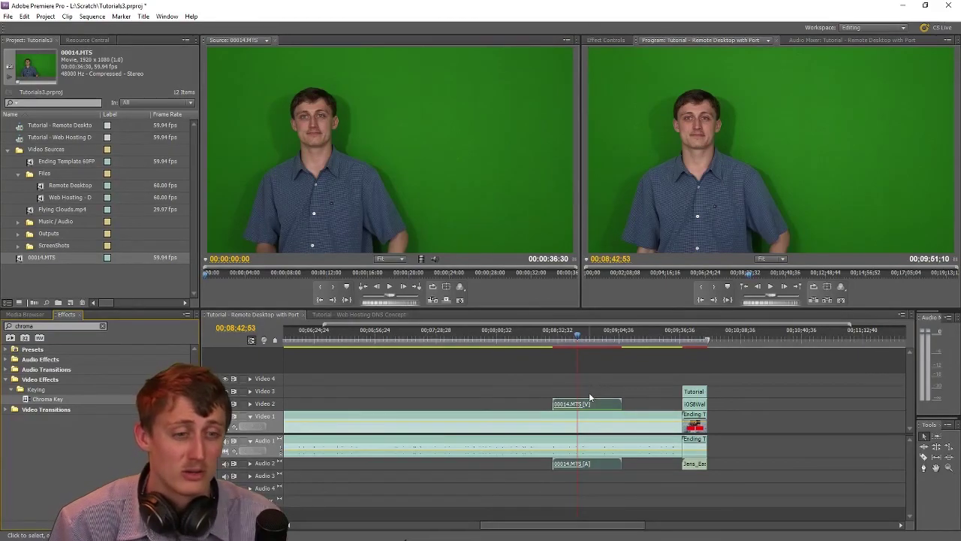
Step: Dock Effect Controls with the Source monitor and sample the Chroma Key colour from the green background in the Program monitor
drag(604, 39, 371, 39)
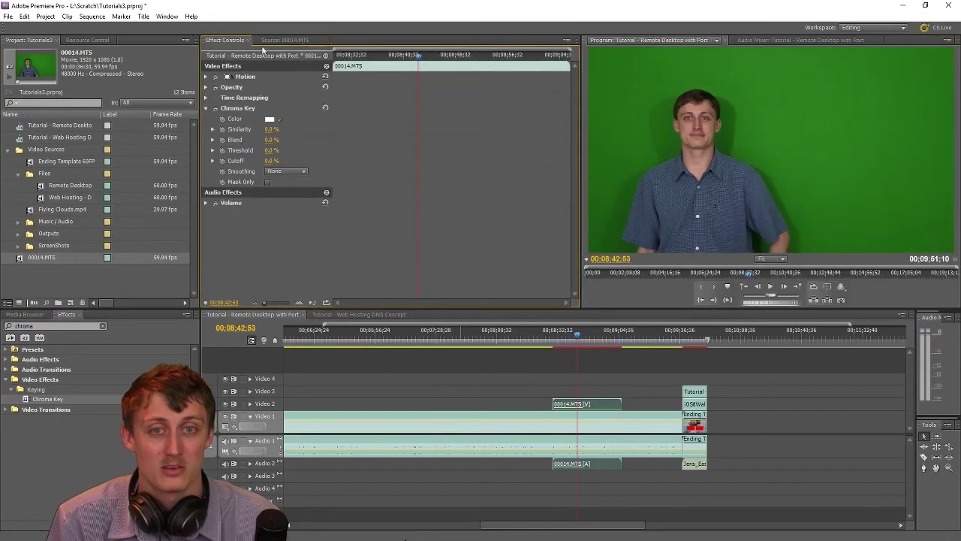
drag(283, 117, 647, 117)
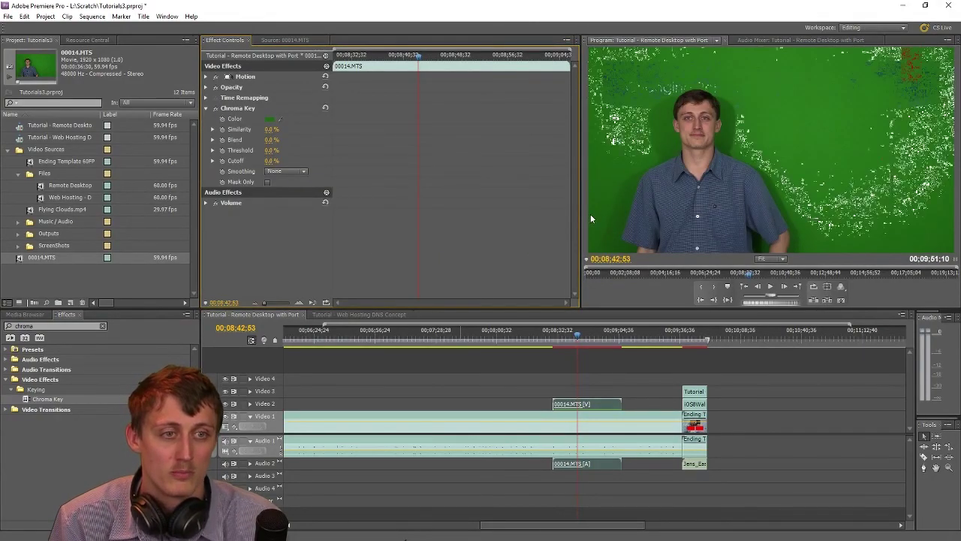
Step: Try Chroma Key Blend values of 100% and 50% on the 00014.MTS clip
click(270, 140)
text(100)
key(Return)
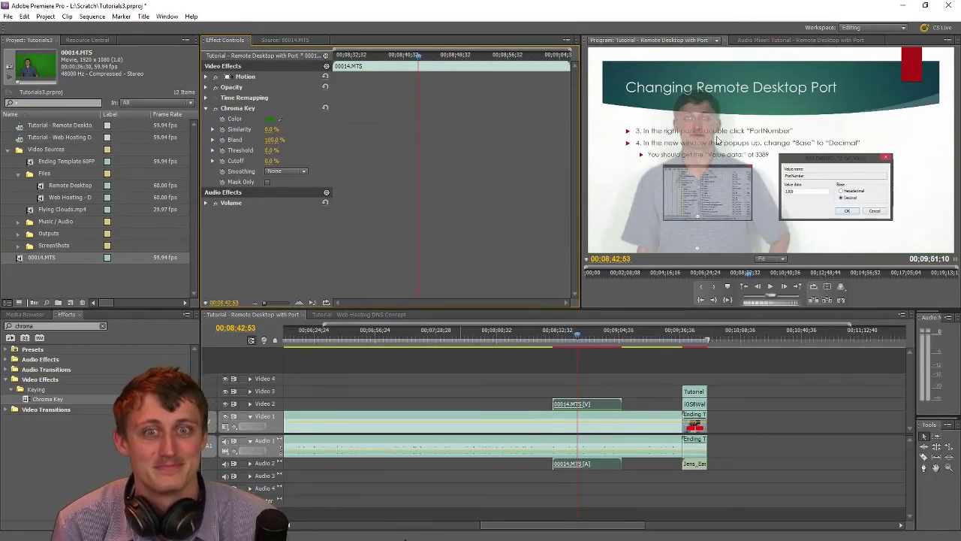
click(273, 140)
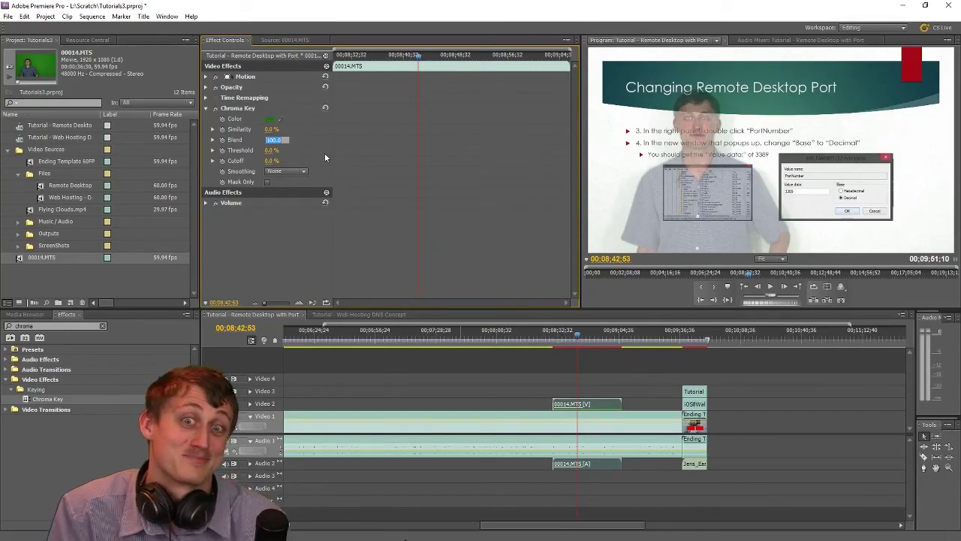
text(50)
key(Return)
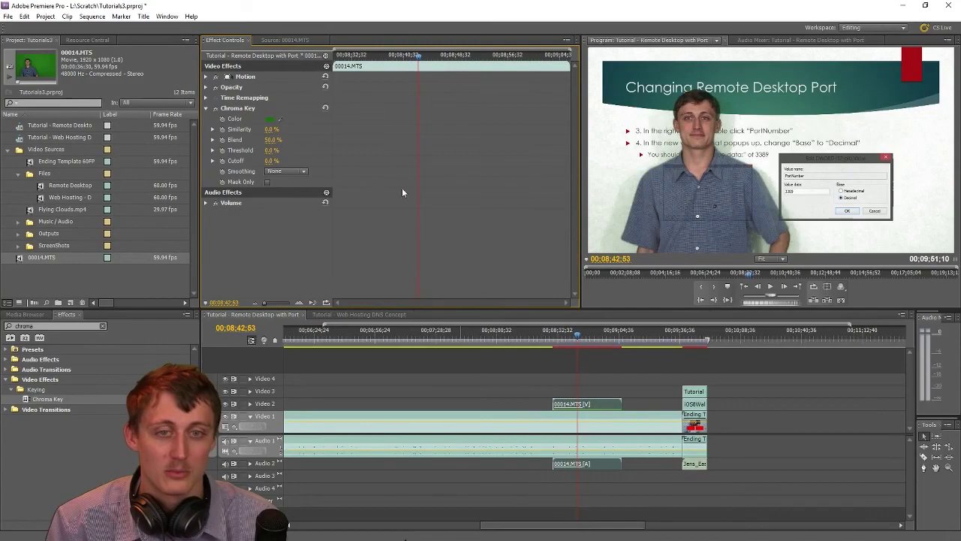
Step: Set the Chroma Key Blend to 10%
click(272, 140)
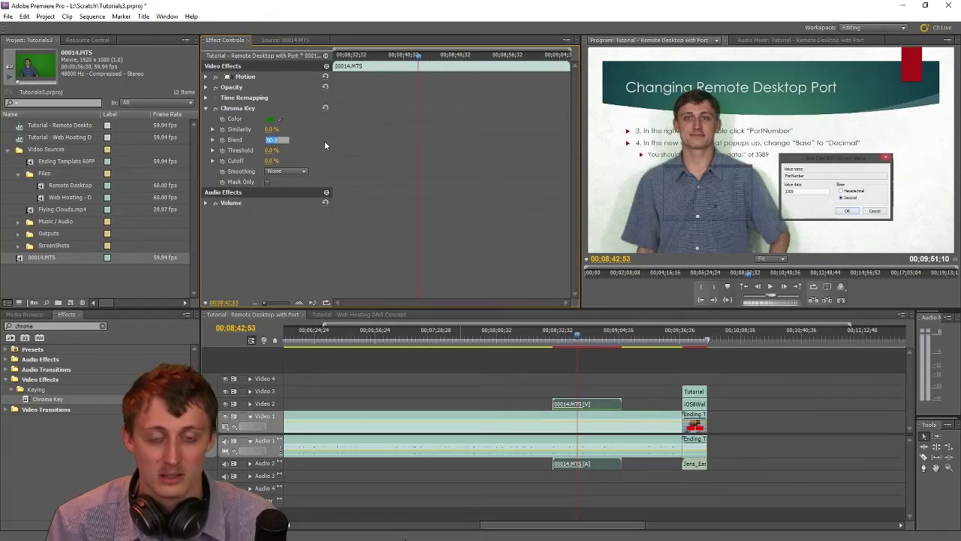
text(10)
key(Return)
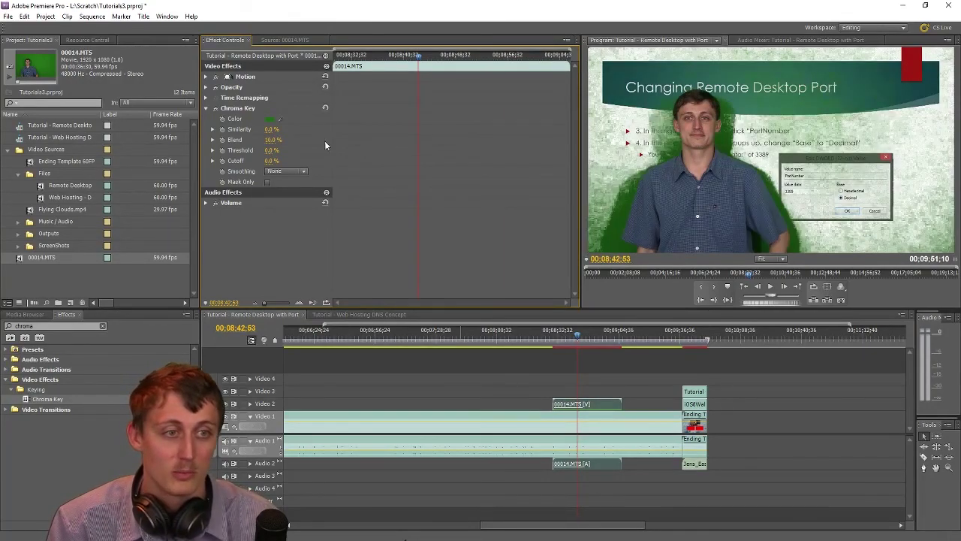
Step: Try Chroma Key Similarity values of 50% and 10% on the 00014.MTS clip
click(271, 129)
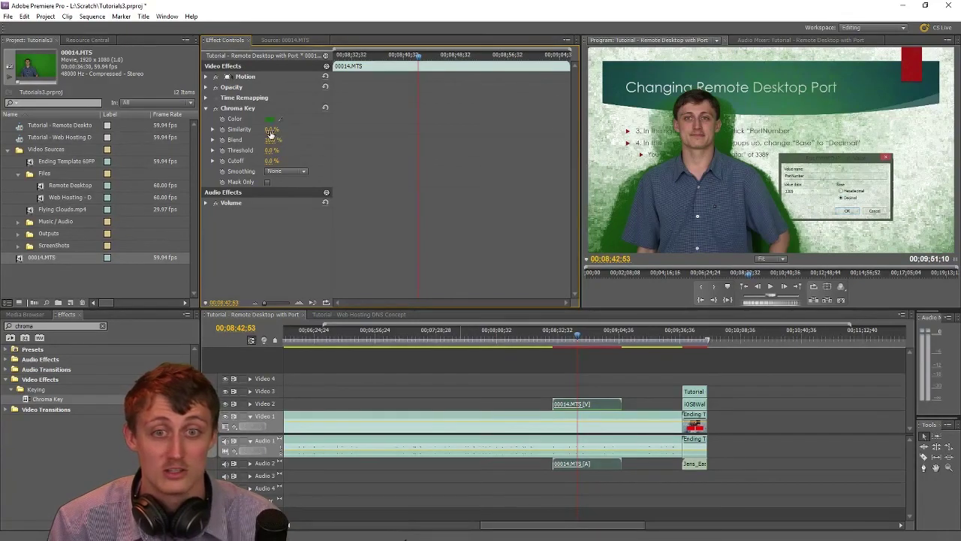
text(50)
key(Return)
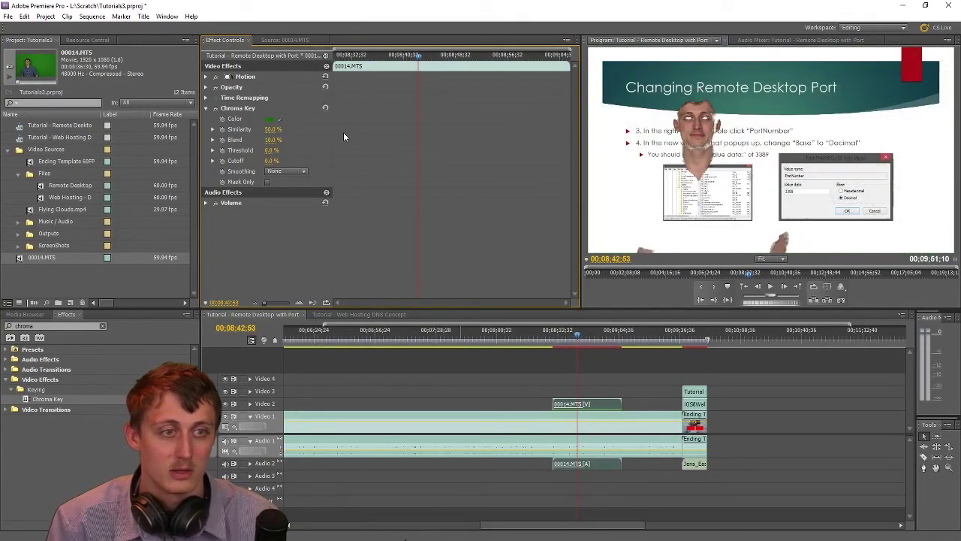
click(272, 129)
text(10)
key(Return)
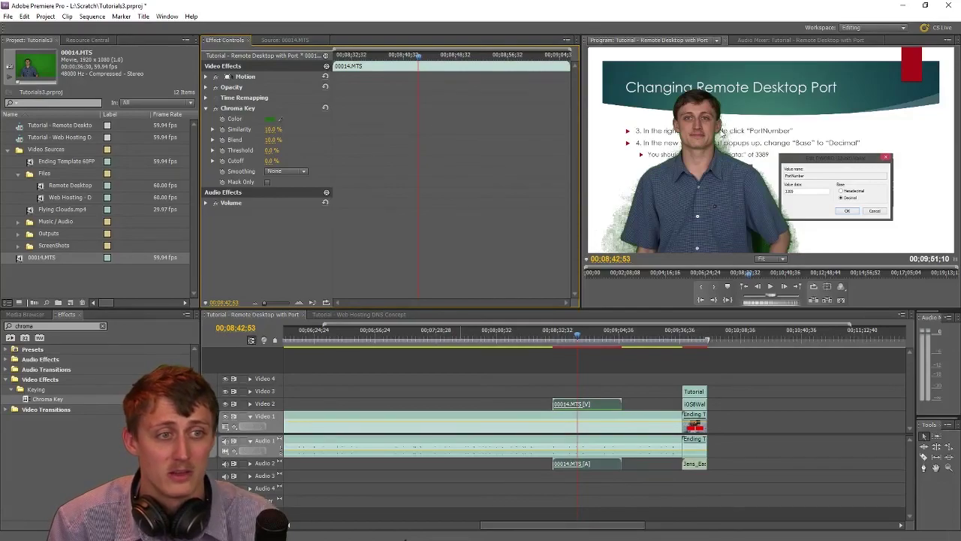
Step: Set the Chroma Key Similarity to 15%
click(271, 129)
text(15)
key(Return)
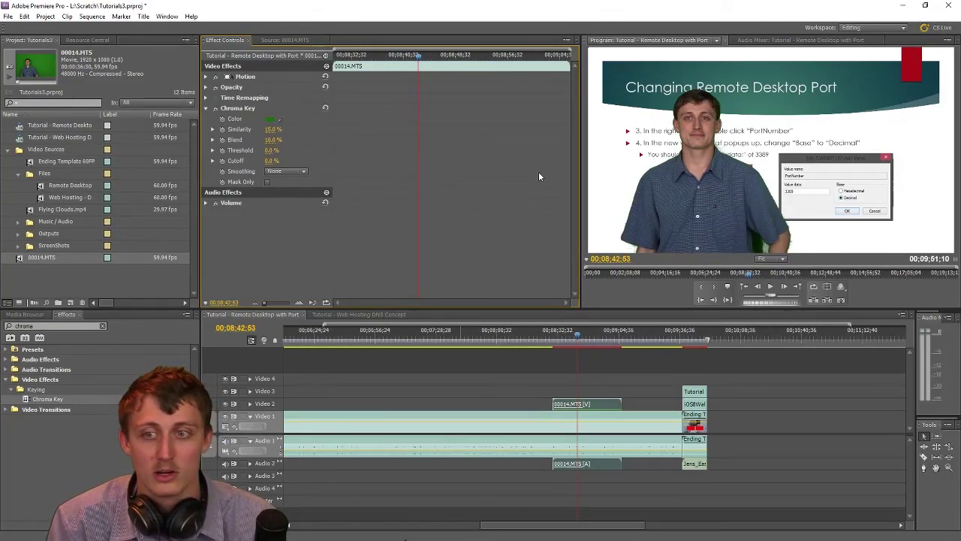
Step: Try Chroma Key Similarity values of 20%, 25% and 30% on the 00014.MTS clip
click(272, 130)
text(2)
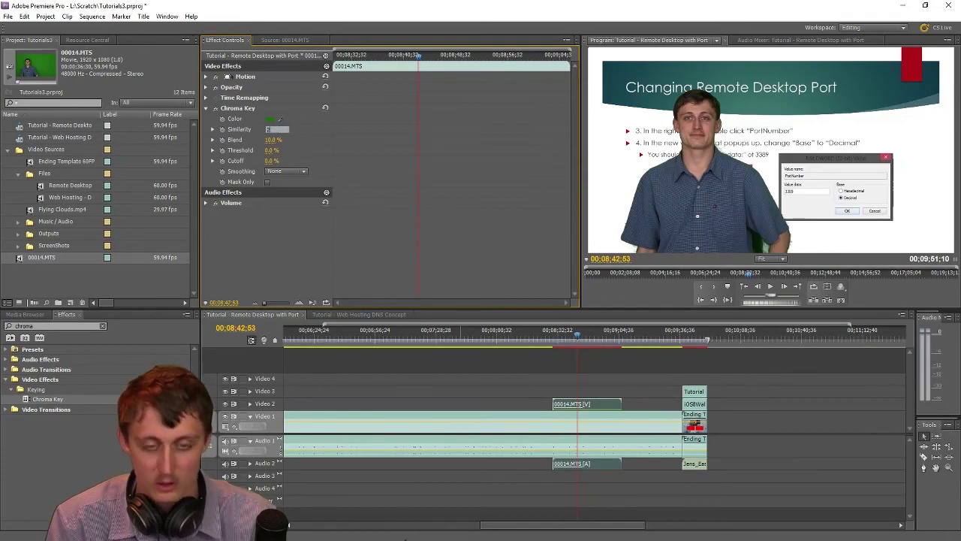
text(0)
key(Return)
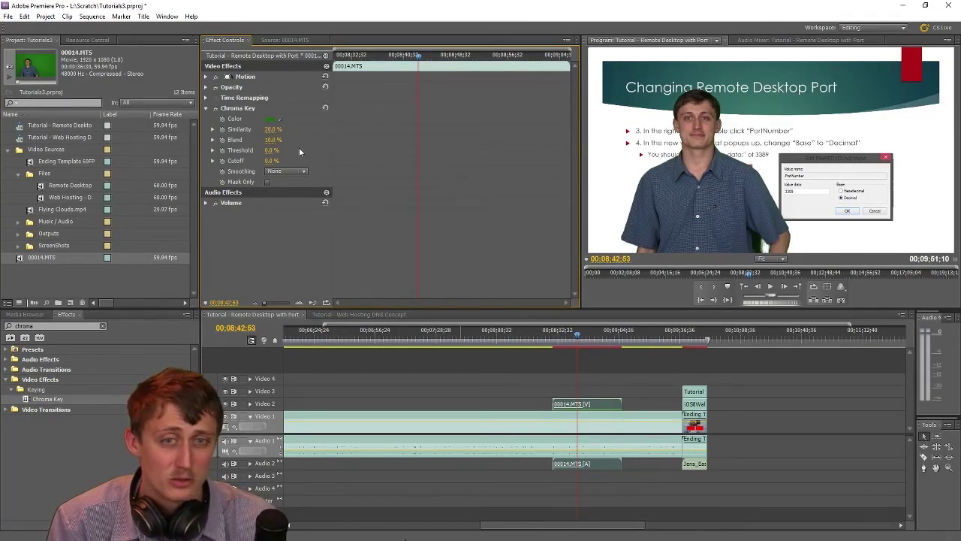
click(272, 129)
text(25)
key(Return)
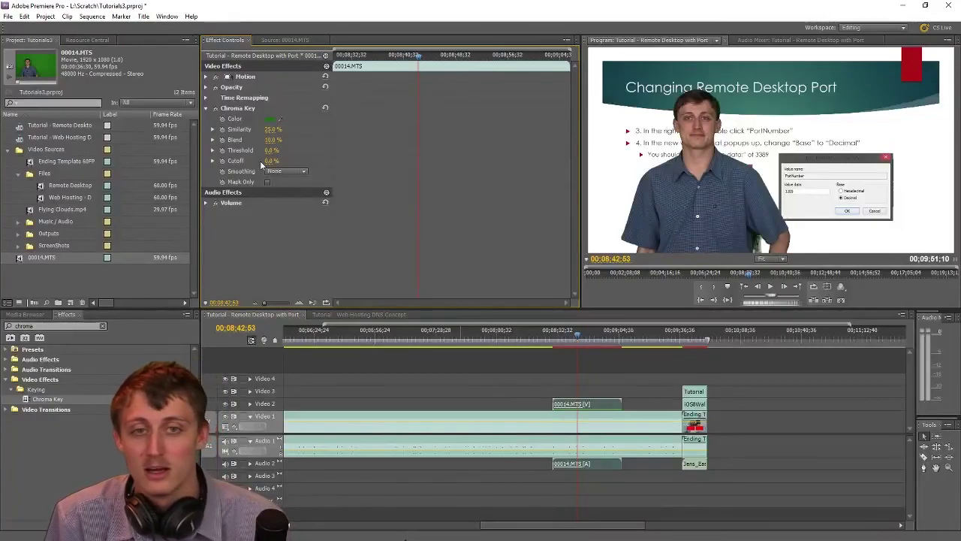
click(273, 129)
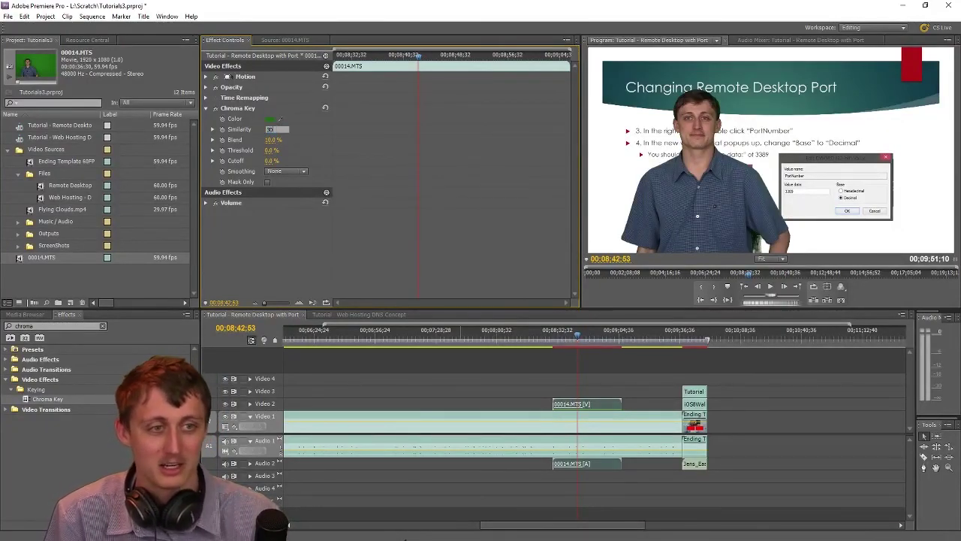
text(30)
key(Return)
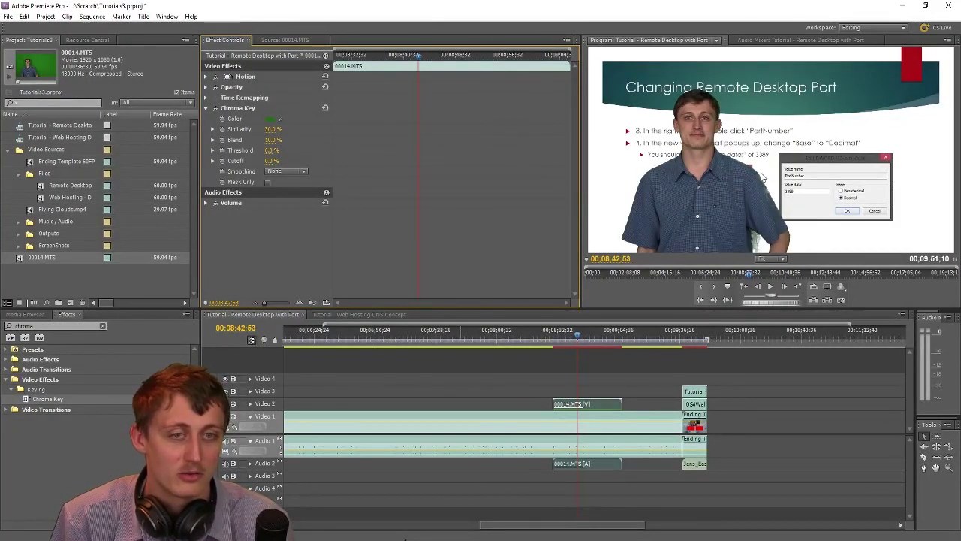
Step: Set the Chroma Key Similarity of the 00014.MTS clip to 25%
click(272, 131)
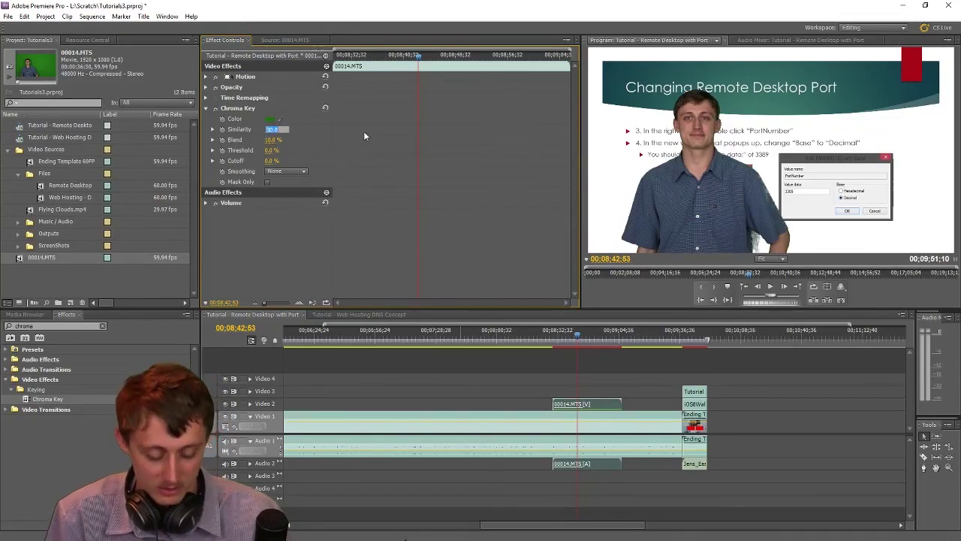
text(25)
key(Return)
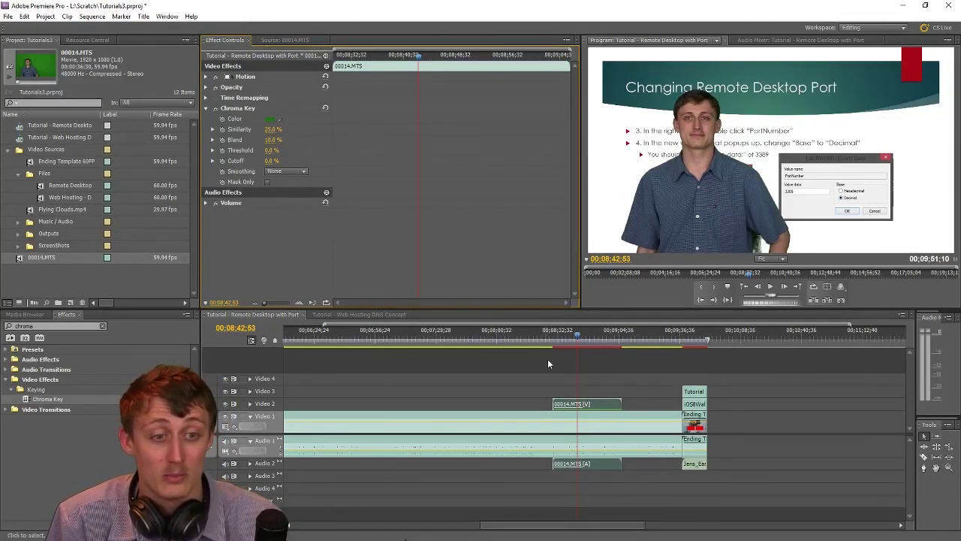
Step: Play the sequence from the start of the 00014.MTS clip to preview the keyed footage over the presentation
click(552, 336)
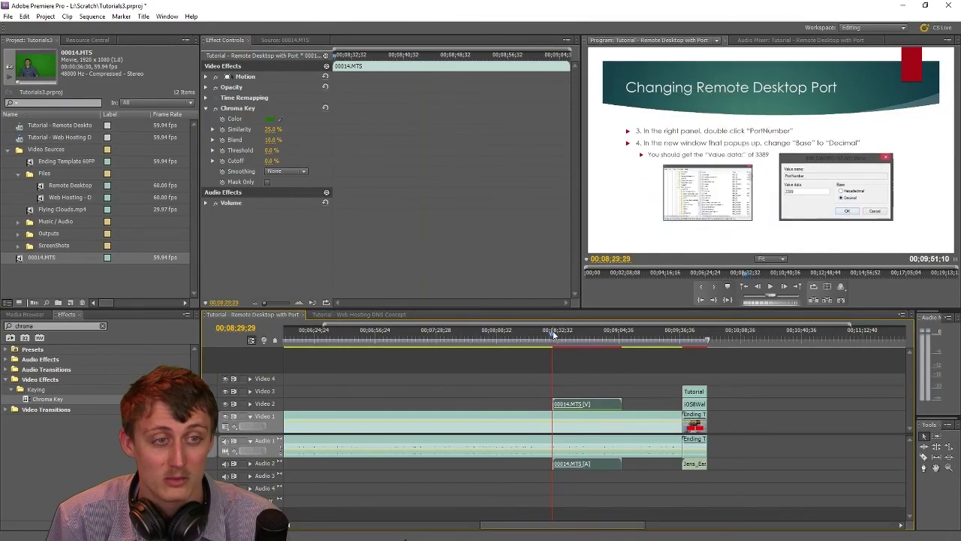
click(773, 287)
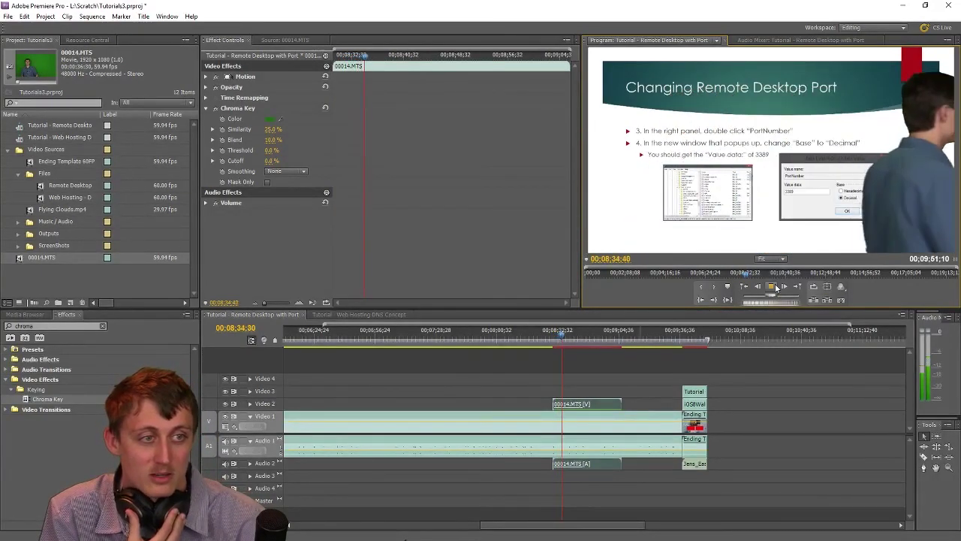
click(777, 290)
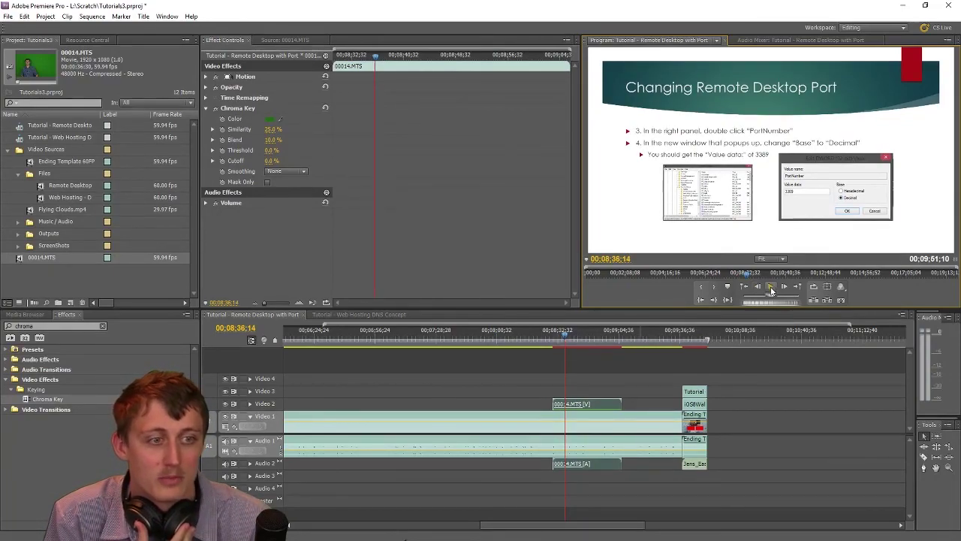
drag(763, 299, 772, 295)
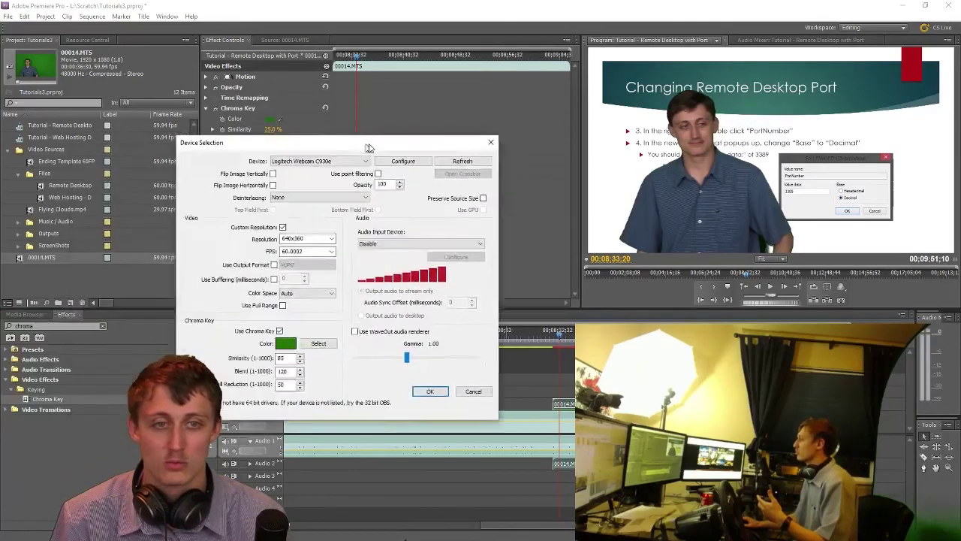
Step: Review the webcam's chroma key settings in the OBS Device Selection dialog, moving it clear of the webcam overlay, and accept them
drag(375, 146, 322, 87)
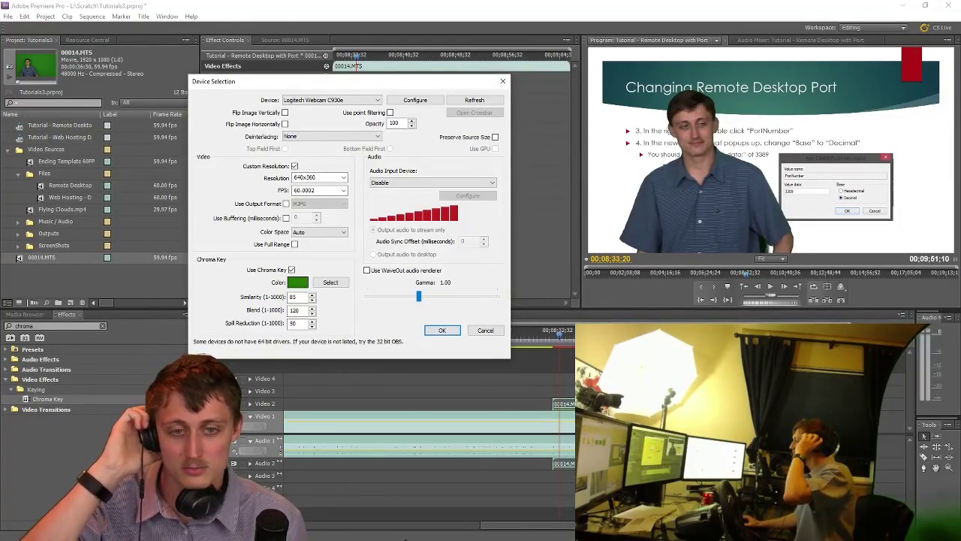
click(442, 330)
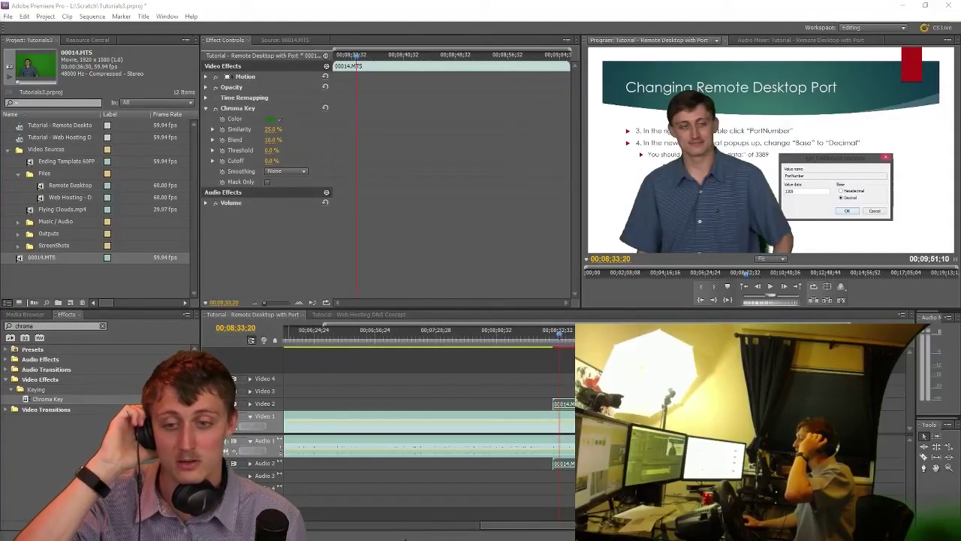